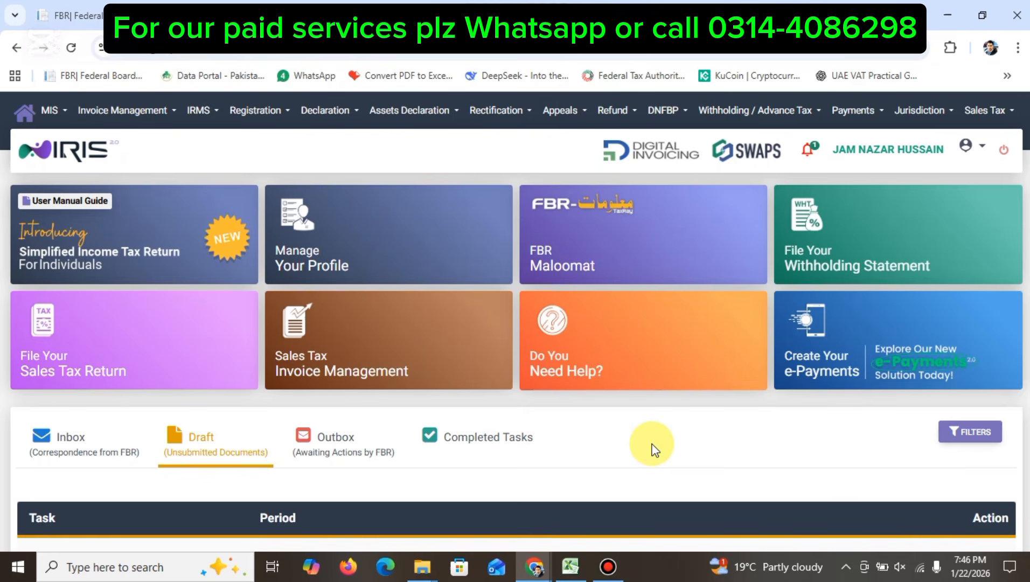
Step: Start an original Normal Return for tax year 2025, period 01-Jul-2024 - 30-Jun-2025
{"action": "left_click", "coordinate": [315, 108]}
{"action": "left_click", "coordinate": [44, 238]}
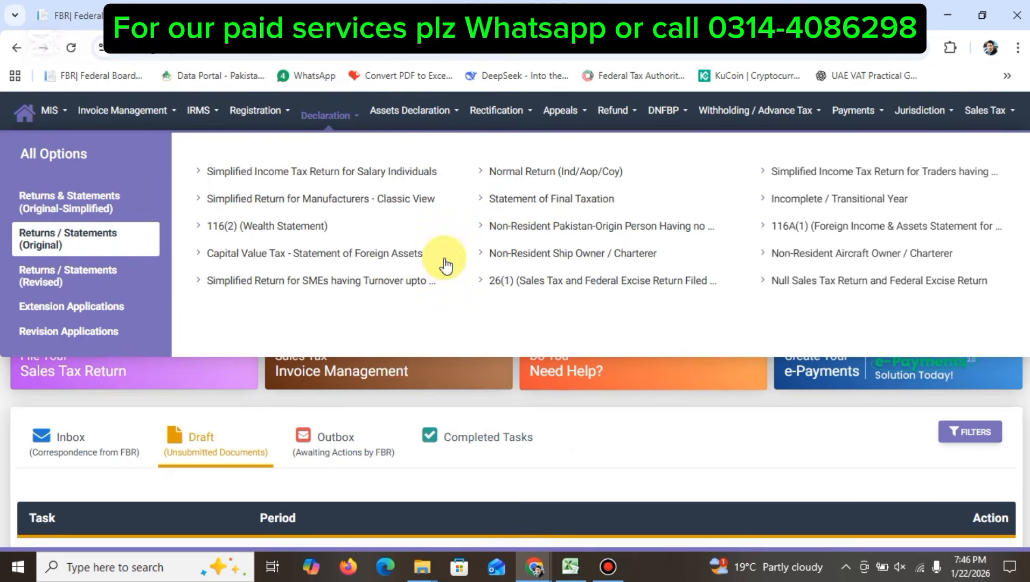
{"action": "left_click", "coordinate": [513, 175]}
{"action": "type", "text": "2025"}
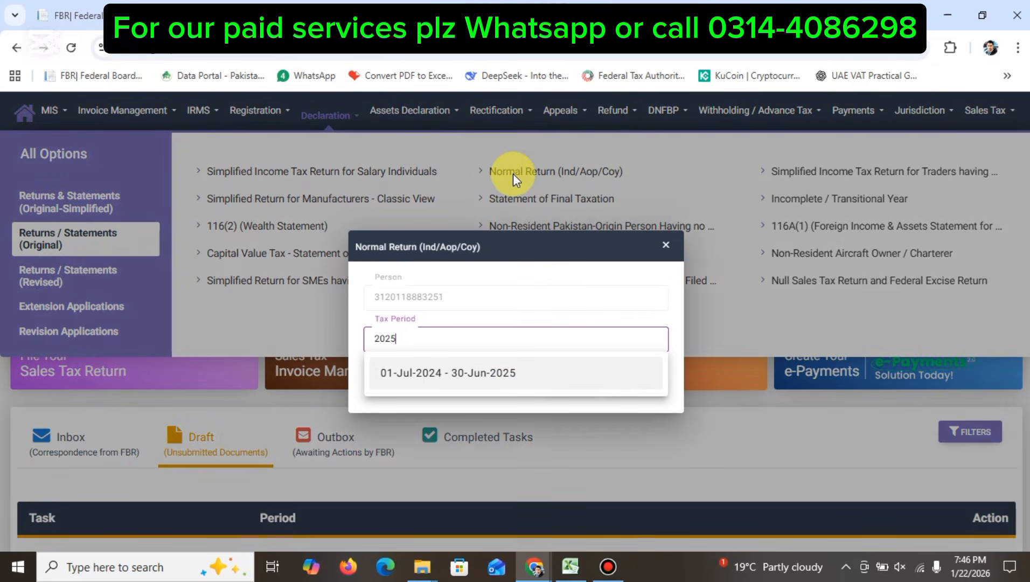
{"action": "left_click", "coordinate": [488, 372]}
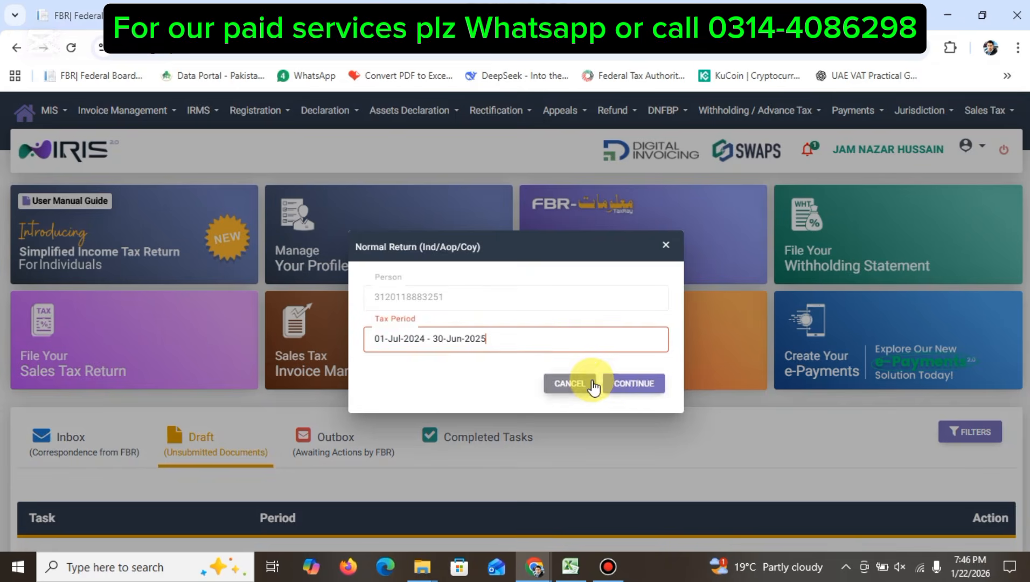
{"action": "left_click", "coordinate": [612, 385]}
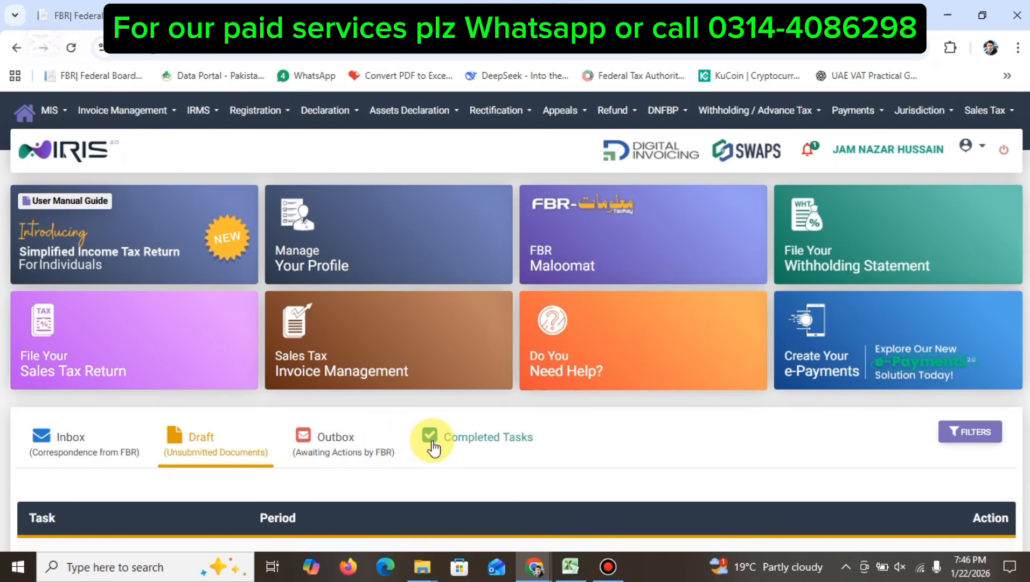
Step: Open the draft income tax return from correspondence and switch it to English
{"action": "left_click", "coordinate": [120, 437]}
{"action": "left_click", "coordinate": [193, 440]}
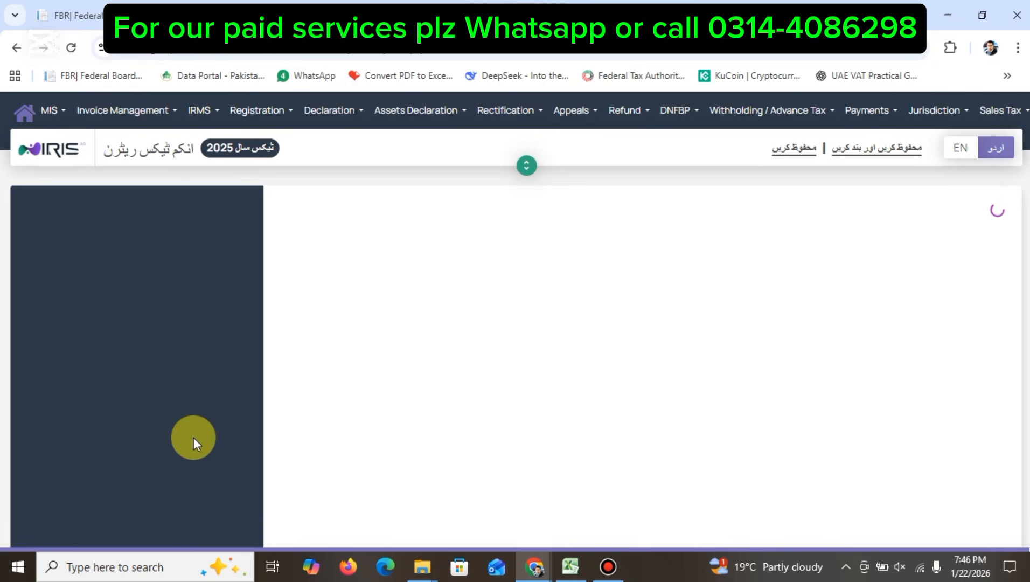
{"action": "left_click", "coordinate": [962, 149]}
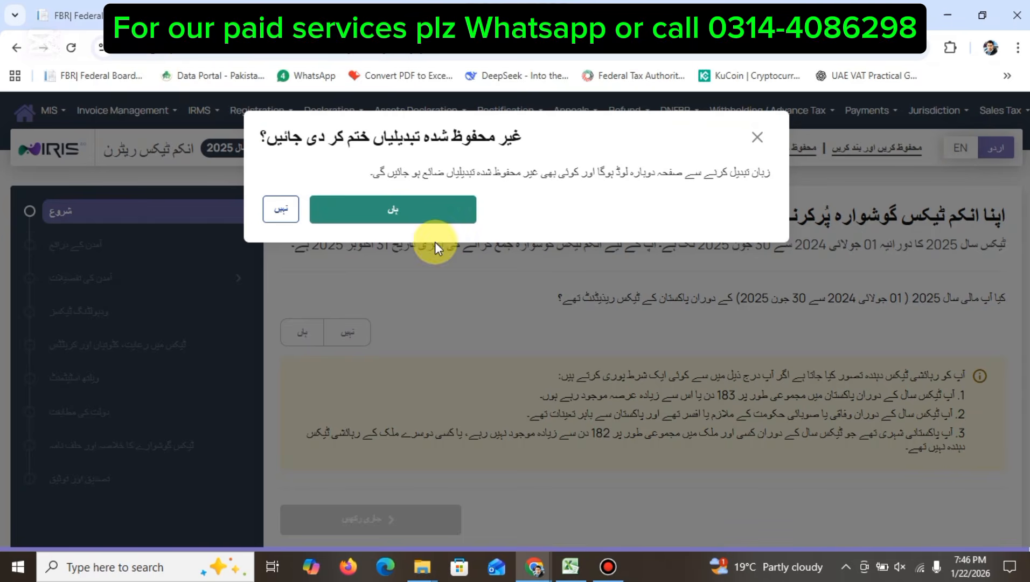
{"action": "left_click", "coordinate": [388, 214]}
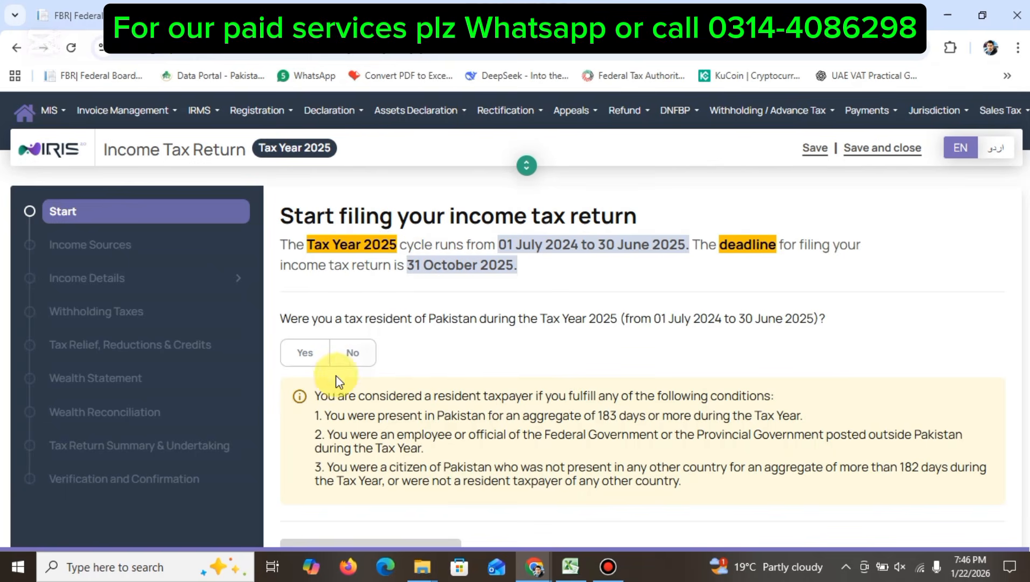
Step: Answer Yes to tax residency and Yes to income from other sources, then accept the redirect
{"action": "left_click", "coordinate": [307, 358]}
{"action": "scroll", "coordinate": [414, 349], "scroll_direction": "down", "scroll_amount": 1}
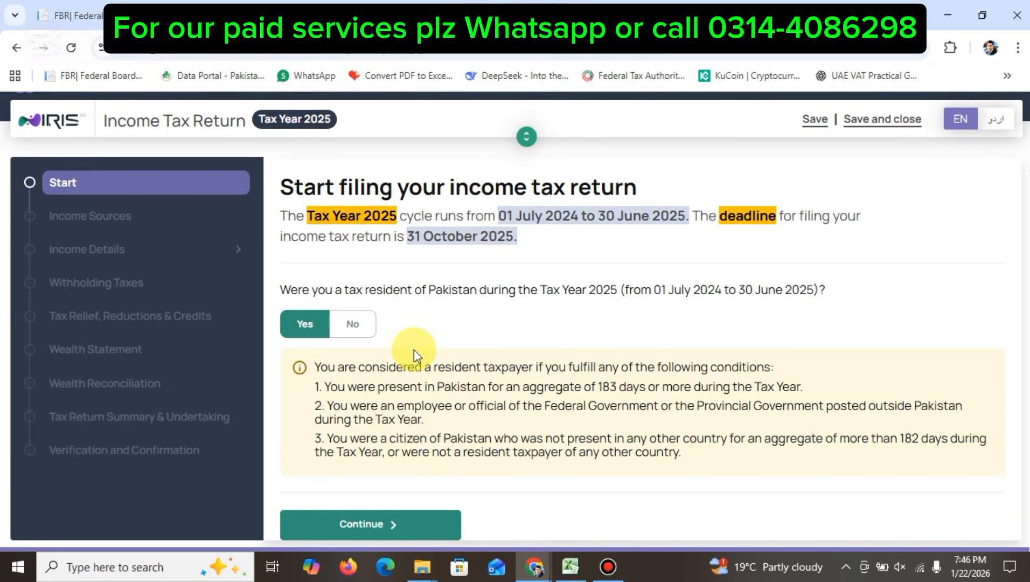
{"action": "left_click", "coordinate": [363, 525]}
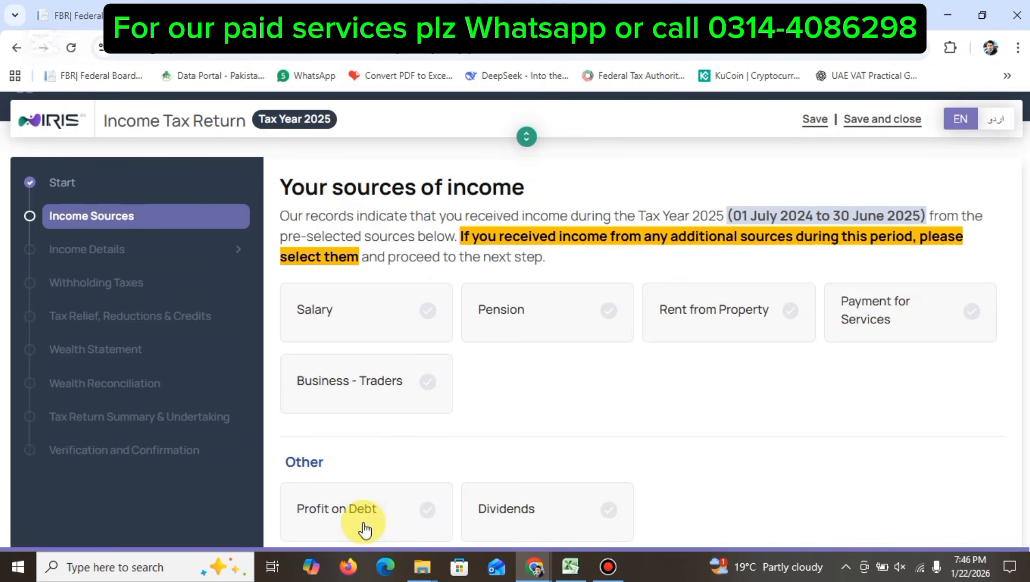
{"action": "scroll", "coordinate": [489, 410], "scroll_direction": "down", "scroll_amount": 4}
{"action": "left_click", "coordinate": [311, 426]}
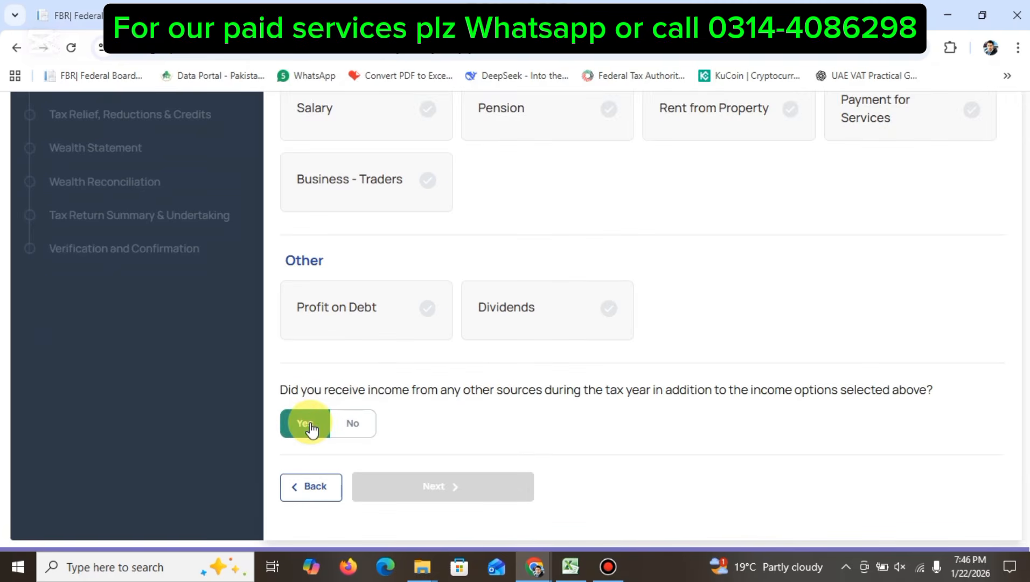
{"action": "left_click", "coordinate": [427, 331]}
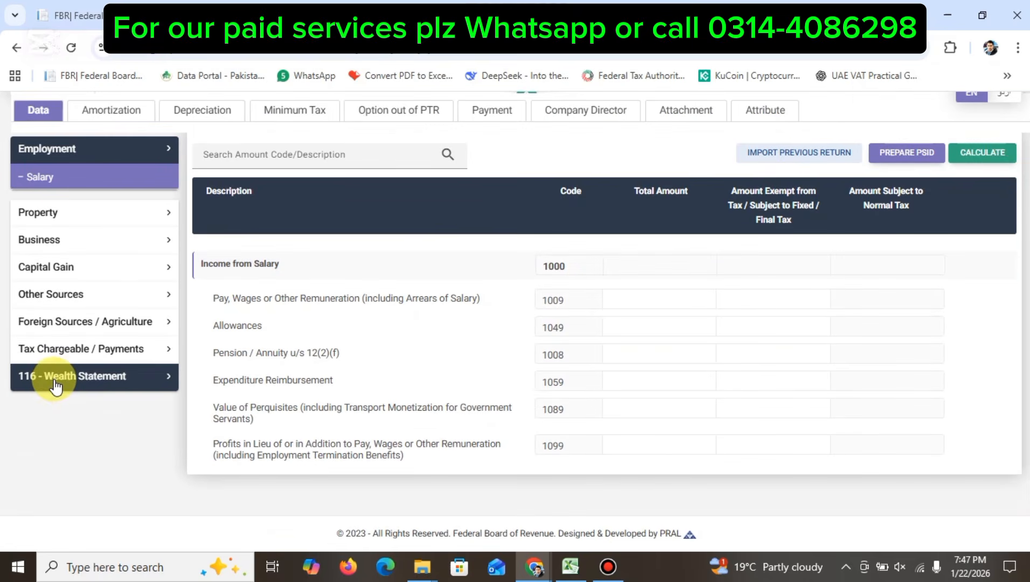
Step: Expand 116 - Wealth Statement and open the Personal Assets / Liabilities table
{"action": "left_click", "coordinate": [56, 380]}
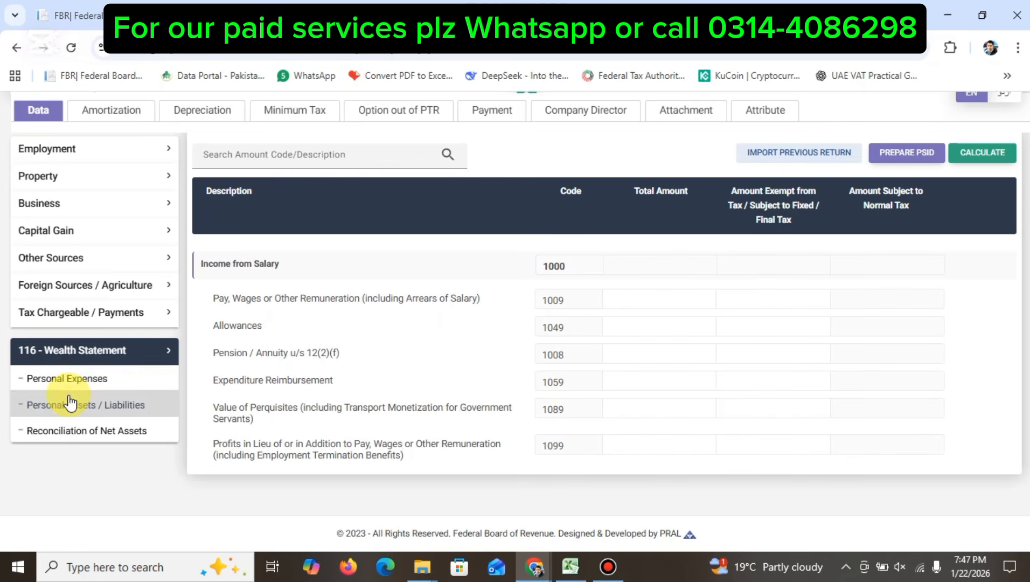
{"action": "left_click", "coordinate": [68, 404]}
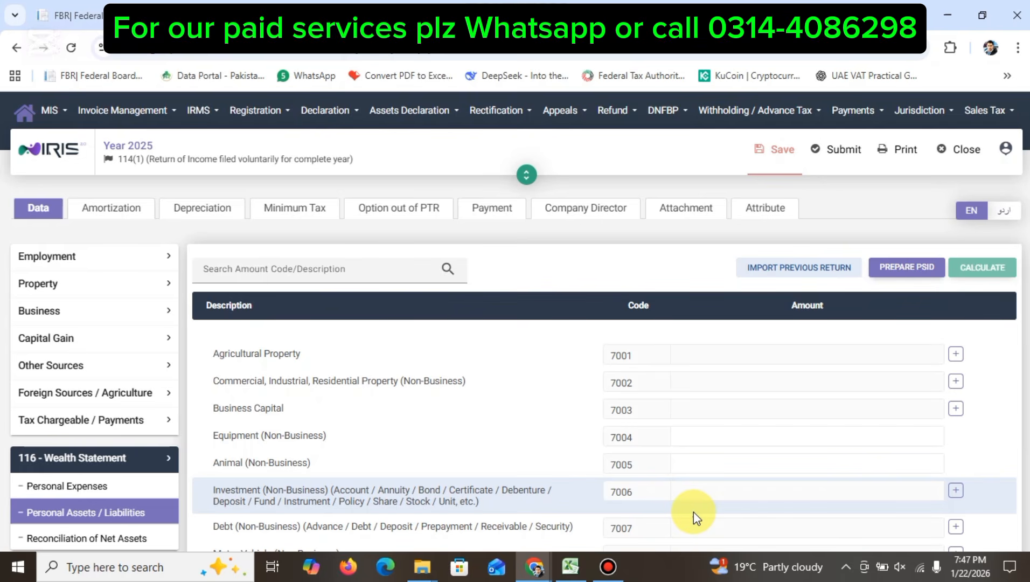
Step: Add a 7002 residential property entry named 'House 5 marla' with contents 'lahore'
{"action": "left_click", "coordinate": [955, 382]}
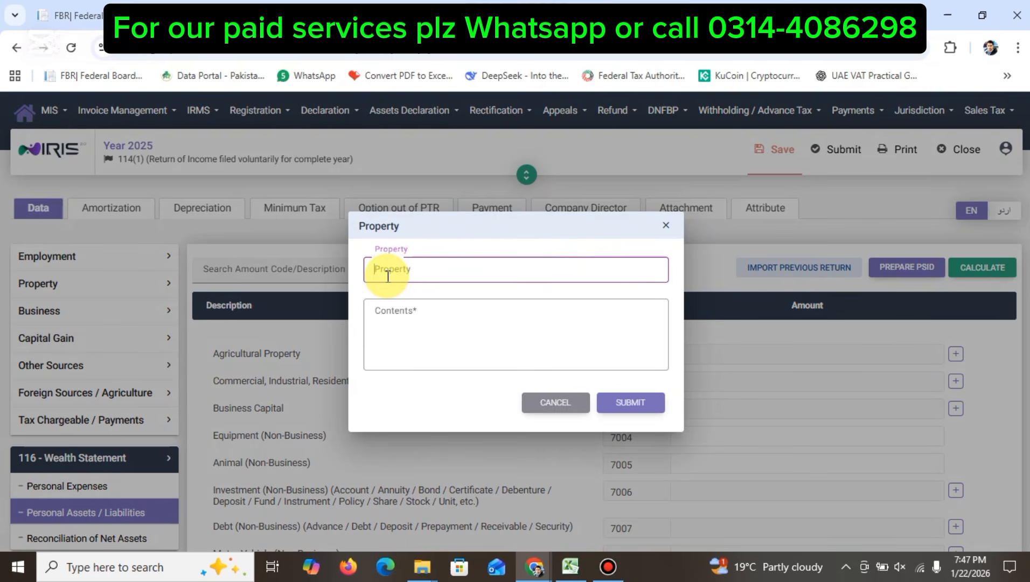
{"action": "type", "text": "House 5 marlq"}
{"action": "key", "text": "Tab"}
{"action": "type", "text": "`"}
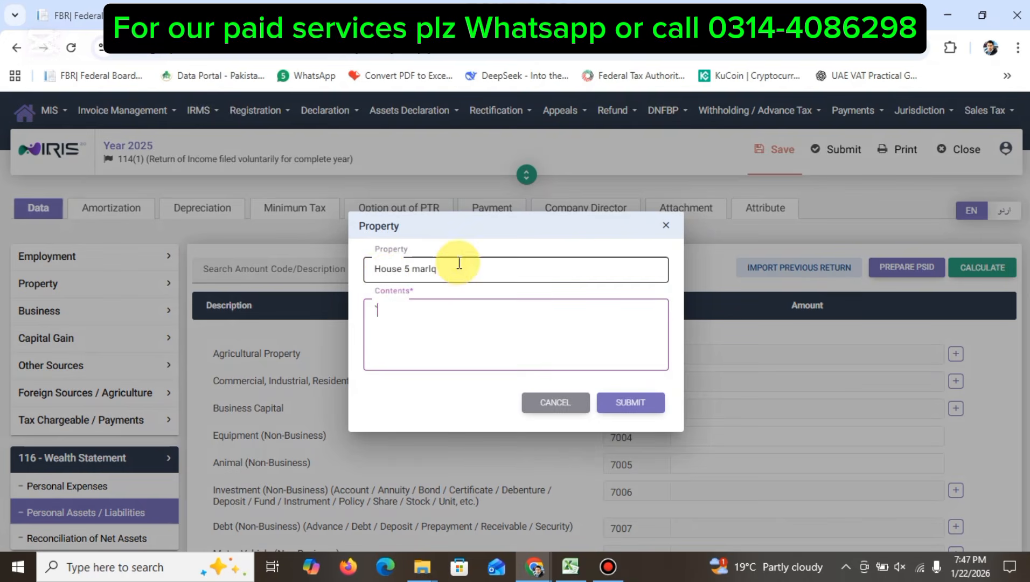
{"action": "left_click", "coordinate": [456, 264]}
{"action": "key", "text": "BackSpace"}
{"action": "type", "text": "a"}
{"action": "key", "text": "Tab"}
{"action": "type", "text": "lahore"}
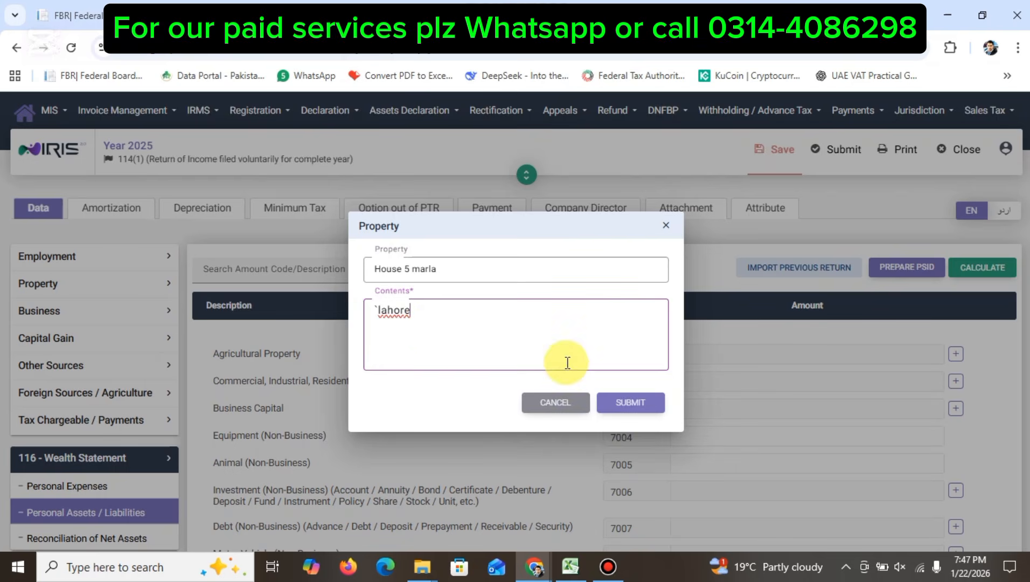
{"action": "left_click", "coordinate": [620, 404]}
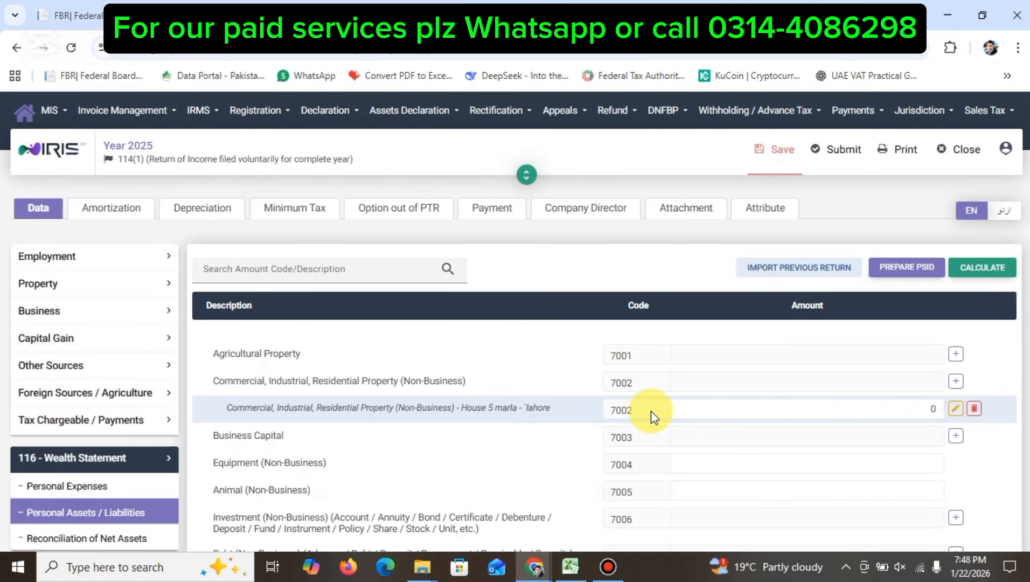
Step: Enter 7000000 as the House 5 marla amount and recalculate the totals
{"action": "left_click", "coordinate": [698, 408]}
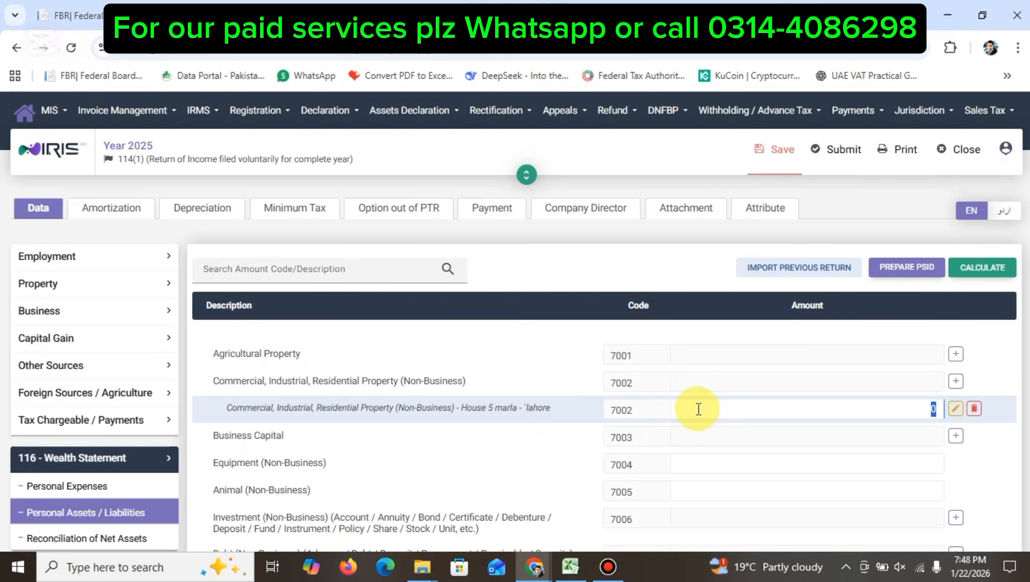
{"action": "type", "text": "7000000"}
{"action": "left_click", "coordinate": [968, 268]}
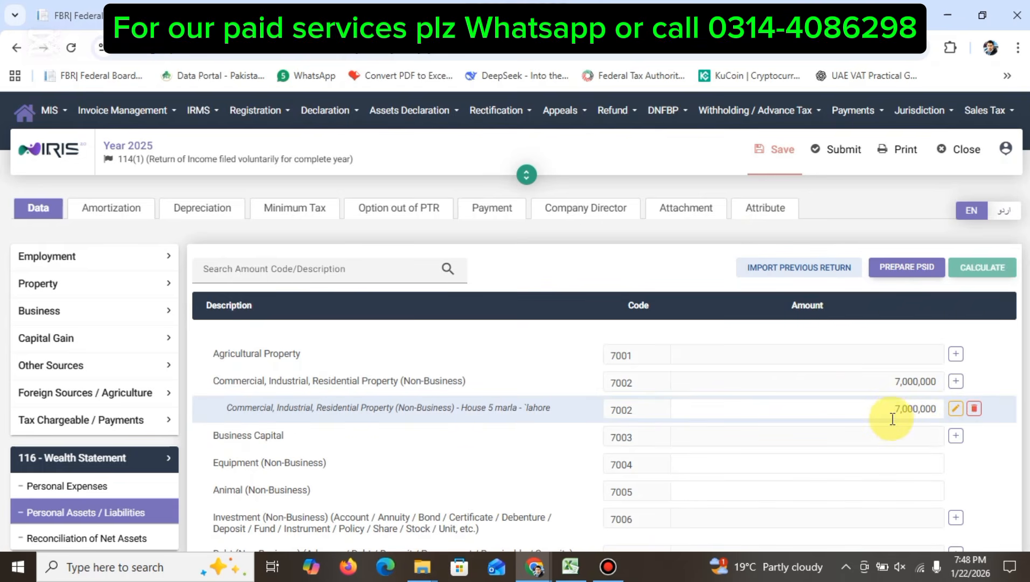
Step: In Reconciliation of Net Assets, add a Gift (7037) entry and enter the donor's CNIC
{"action": "scroll", "coordinate": [395, 350], "scroll_direction": "down", "scroll_amount": 10}
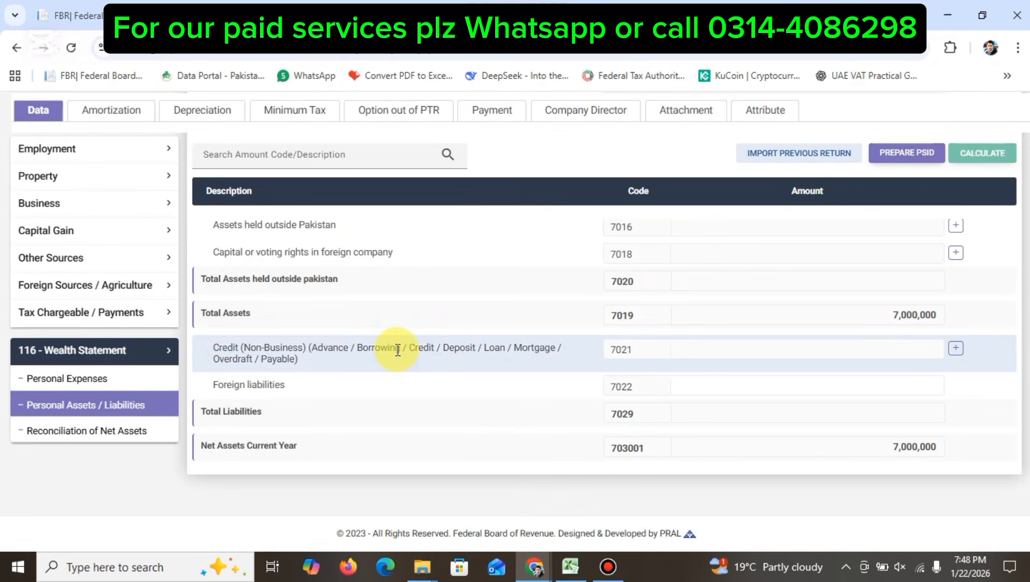
{"action": "left_click", "coordinate": [98, 432]}
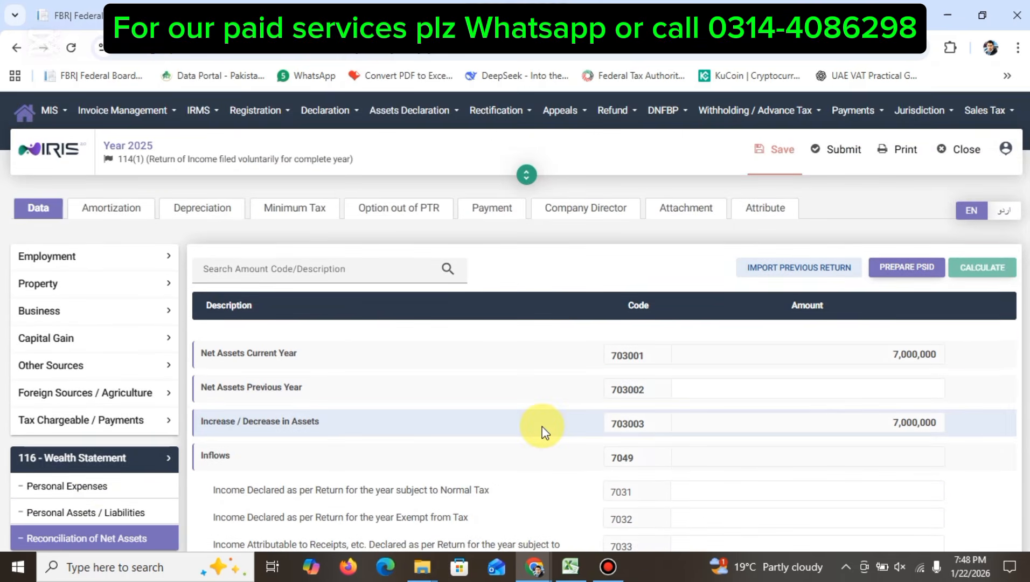
{"action": "scroll", "coordinate": [543, 430], "scroll_direction": "down", "scroll_amount": 4}
{"action": "scroll", "coordinate": [542, 430], "scroll_direction": "down", "scroll_amount": 1}
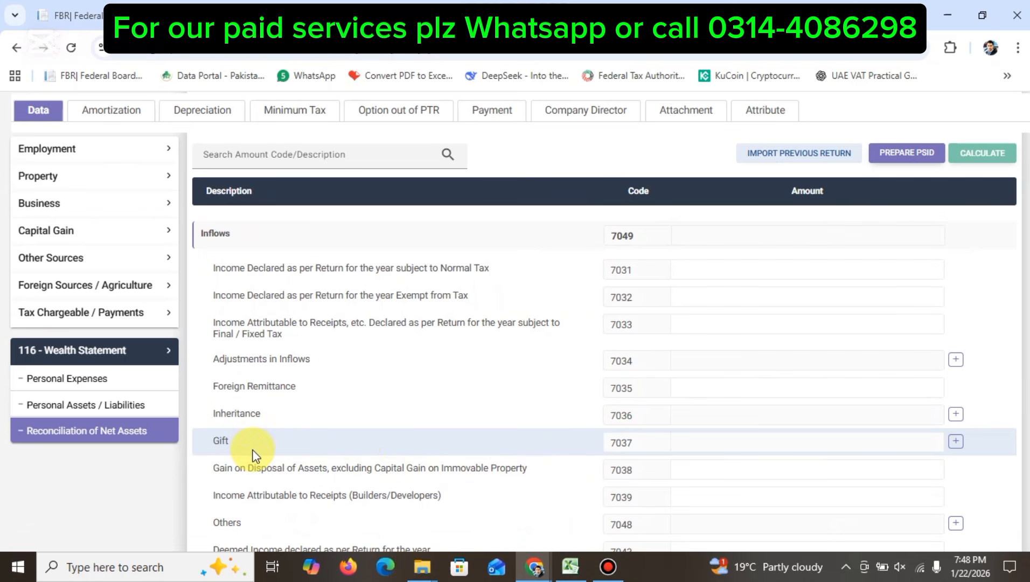
{"action": "left_click", "coordinate": [960, 443]}
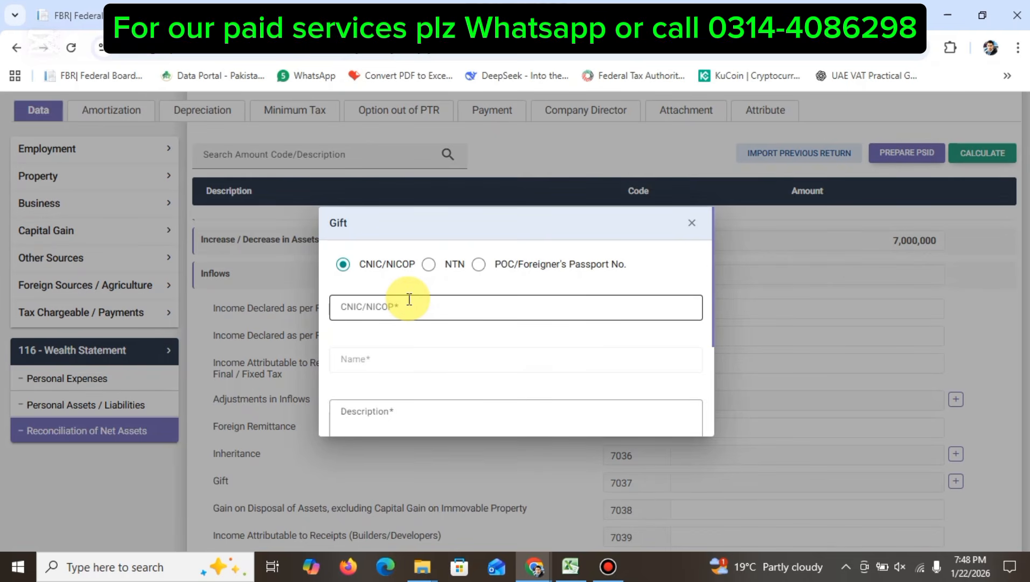
{"action": "left_click", "coordinate": [412, 308]}
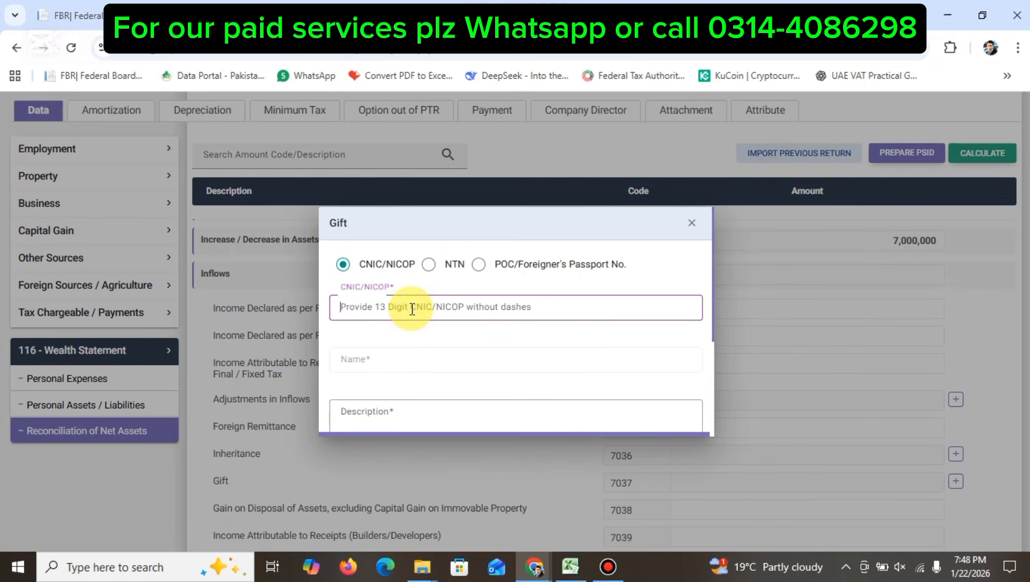
{"action": "left_click", "coordinate": [383, 369]}
{"action": "left_click", "coordinate": [394, 414]}
{"action": "scroll", "coordinate": [393, 413], "scroll_direction": "down", "scroll_amount": 3}
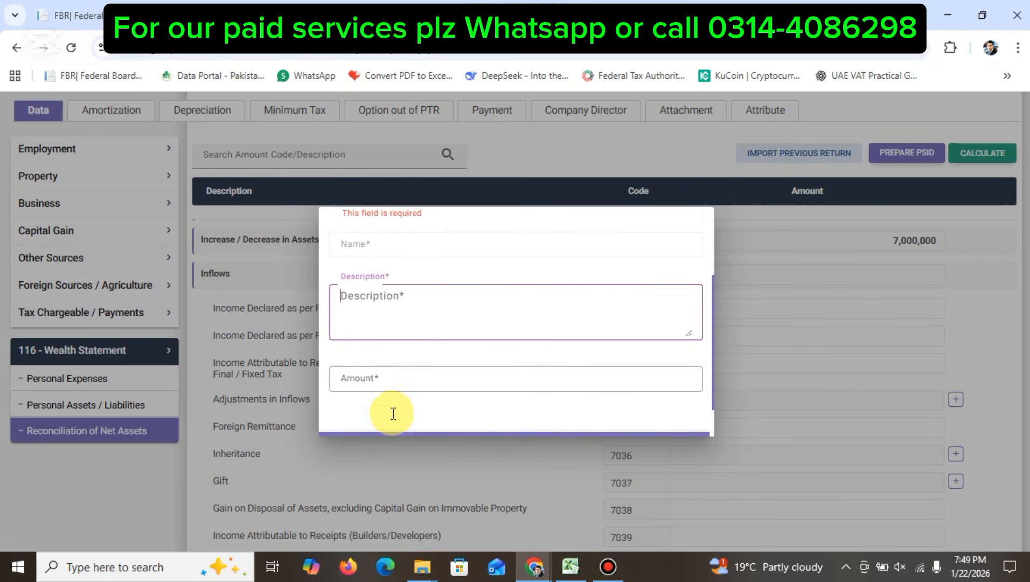
{"action": "scroll", "coordinate": [385, 371], "scroll_direction": "down", "scroll_amount": 1}
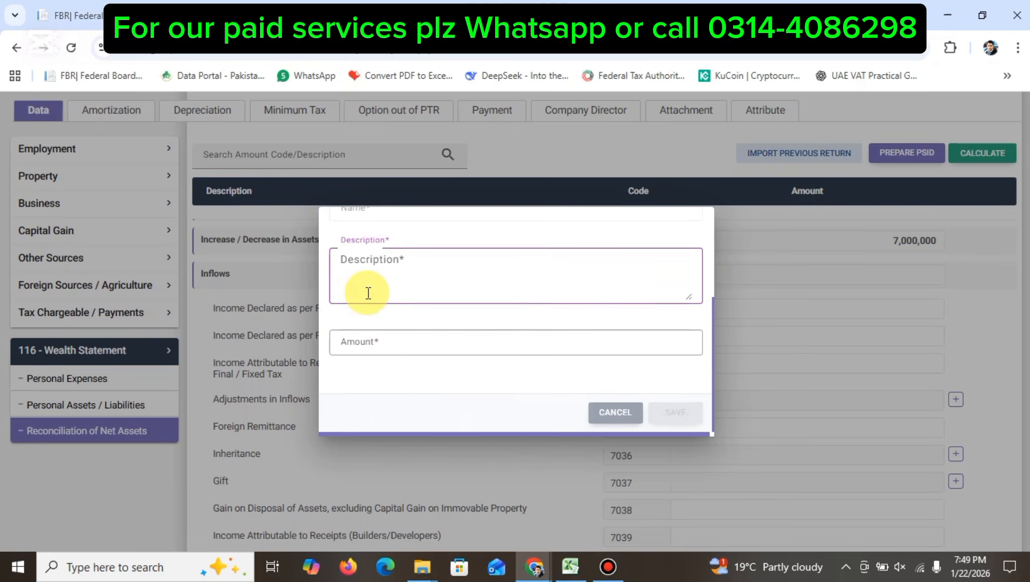
{"action": "scroll", "coordinate": [368, 293], "scroll_direction": "up", "scroll_amount": 3}
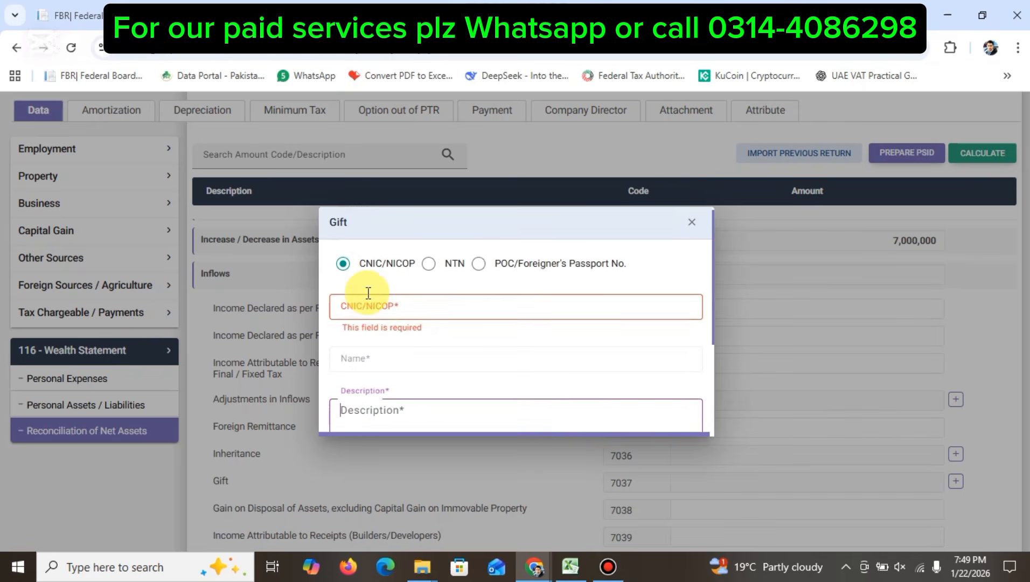
{"action": "left_click", "coordinate": [386, 304]}
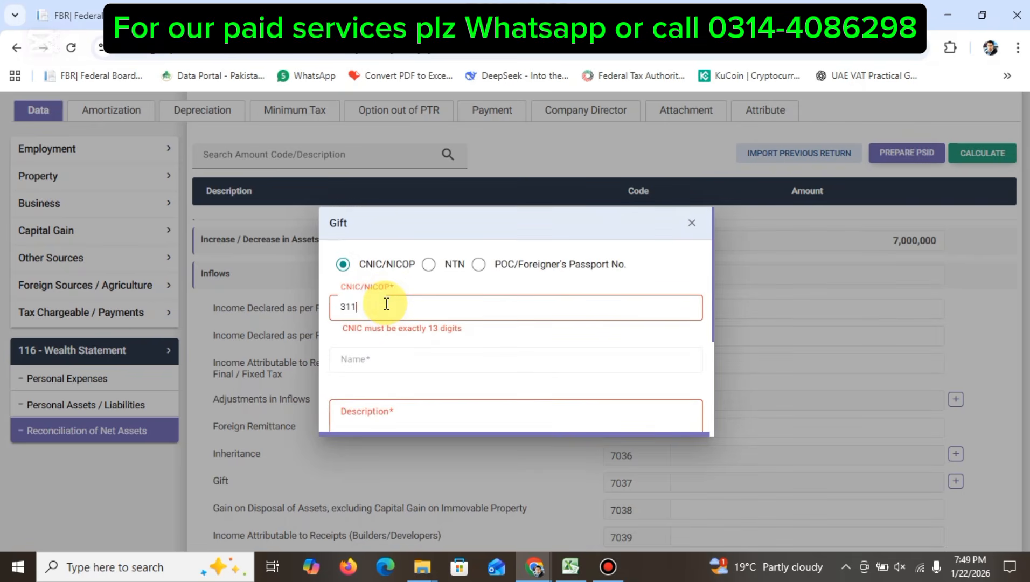
{"action": "left_click", "coordinate": [401, 365]}
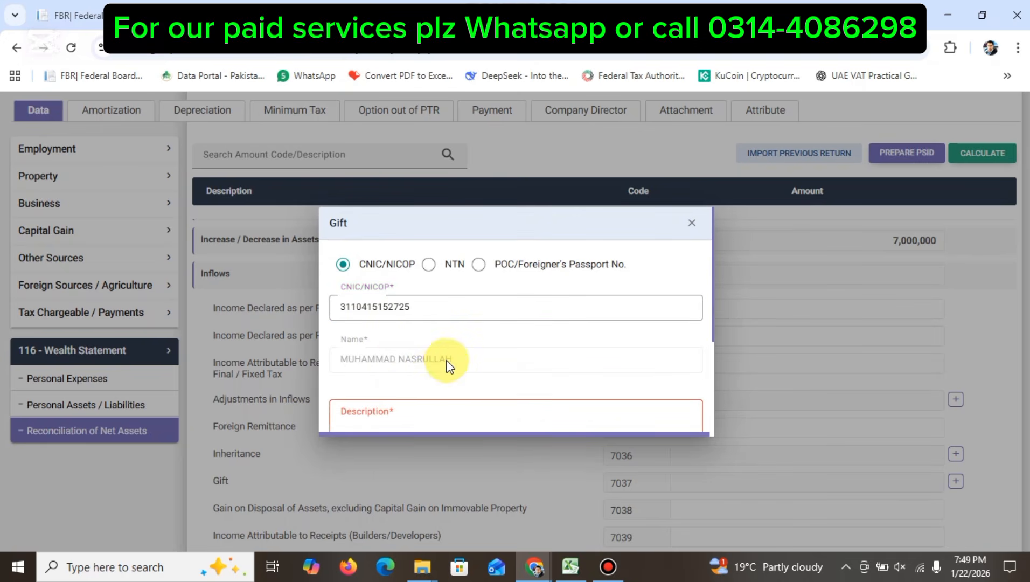
Step: Describe the gift as 'gift from father', set amount 7000000, and save it
{"action": "scroll", "coordinate": [447, 366], "scroll_direction": "down", "scroll_amount": 3}
{"action": "scroll", "coordinate": [448, 366], "scroll_direction": "up", "scroll_amount": 3}
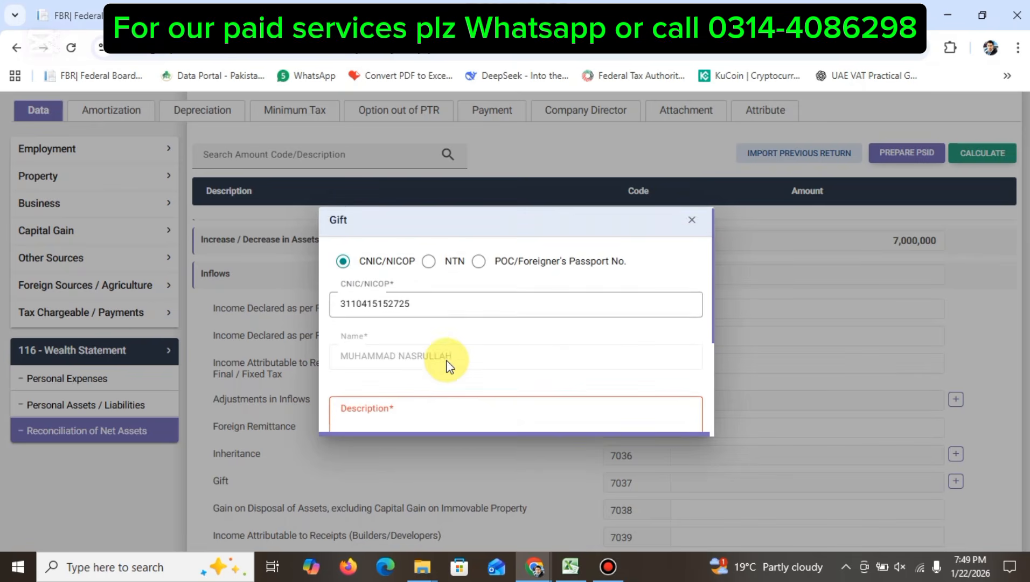
{"action": "scroll", "coordinate": [447, 367], "scroll_direction": "down", "scroll_amount": 1}
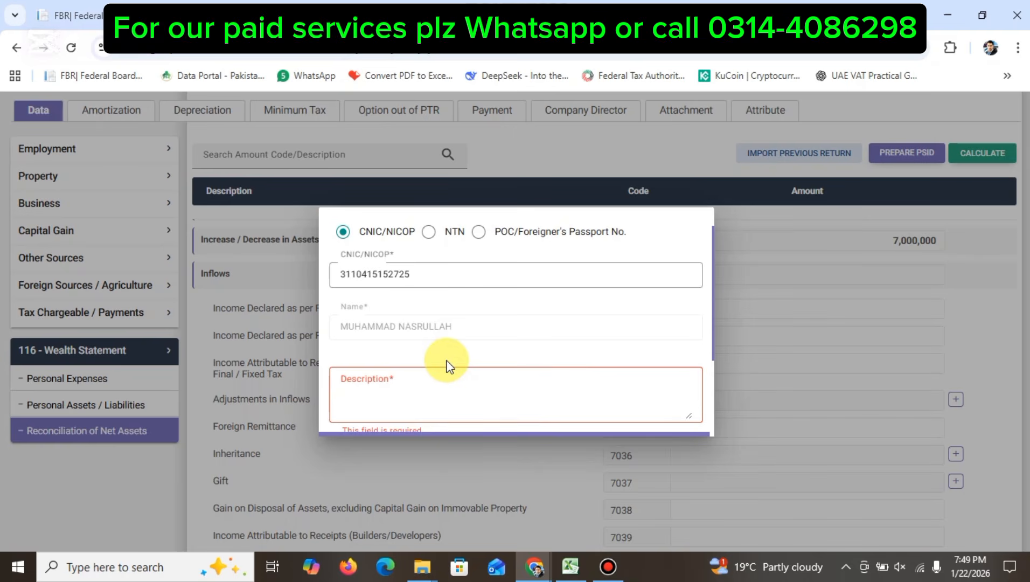
{"action": "left_click", "coordinate": [420, 383]}
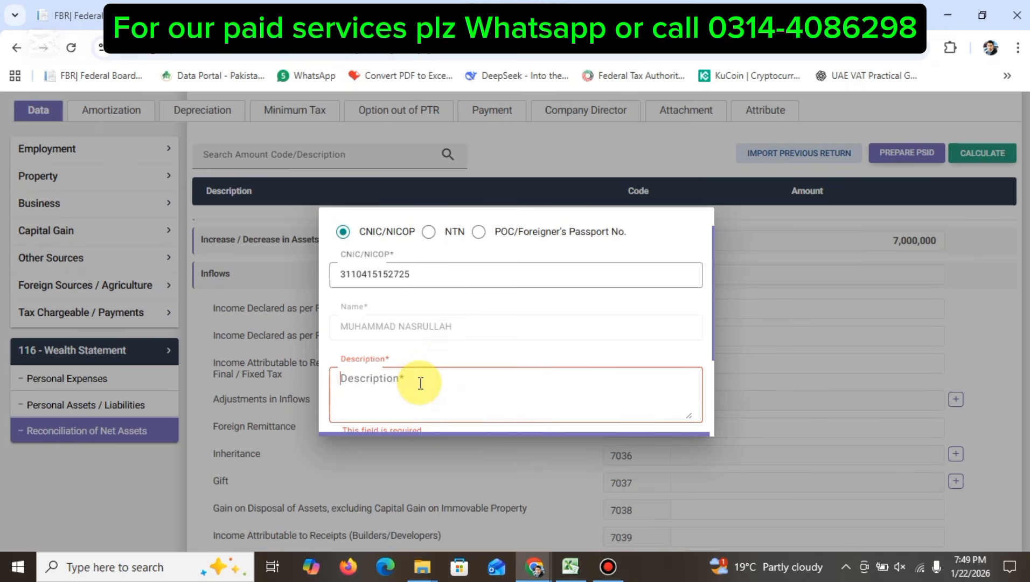
{"action": "type", "text": "g"}
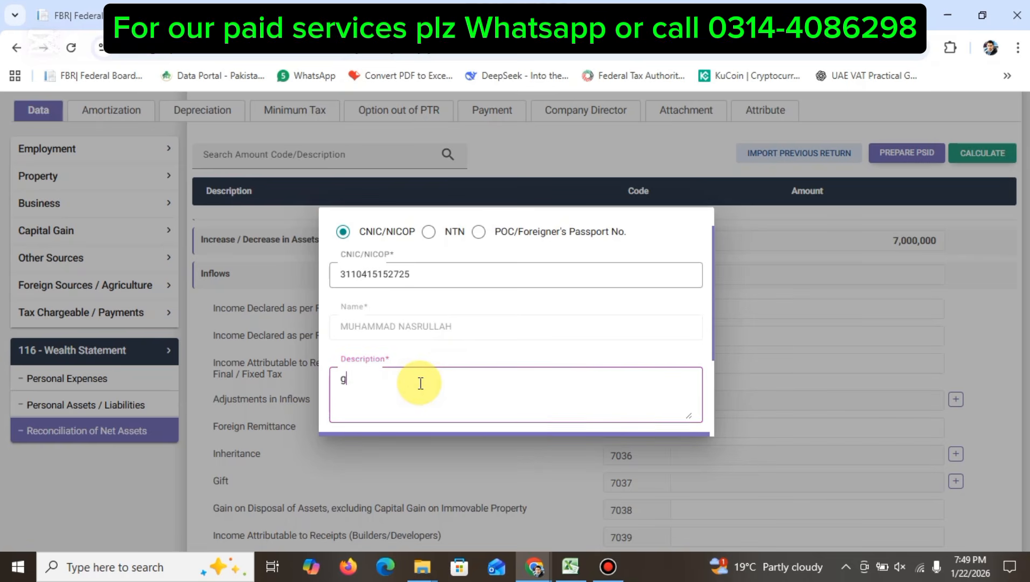
{"action": "type", "text": "ift from fatgher"}
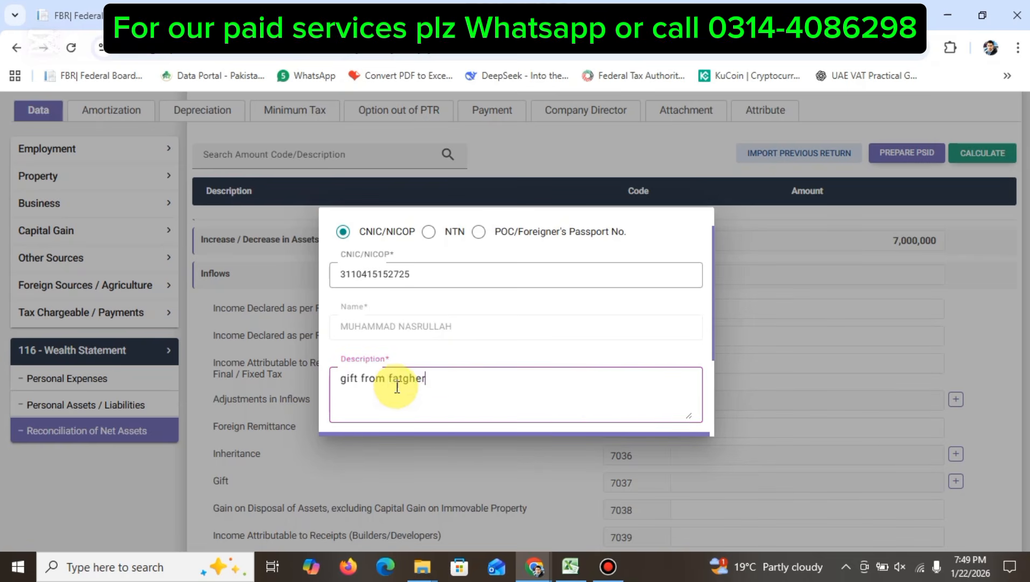
{"action": "double_click", "coordinate": [406, 382]}
{"action": "right_click", "coordinate": [407, 383]}
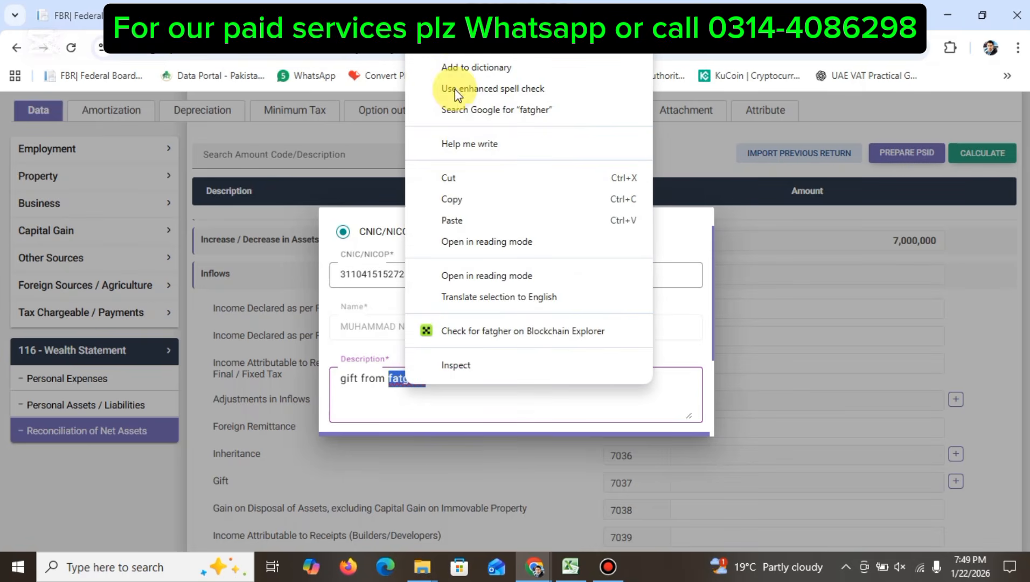
{"action": "left_click", "coordinate": [463, 48]}
{"action": "scroll", "coordinate": [515, 326], "scroll_direction": "down", "scroll_amount": 2}
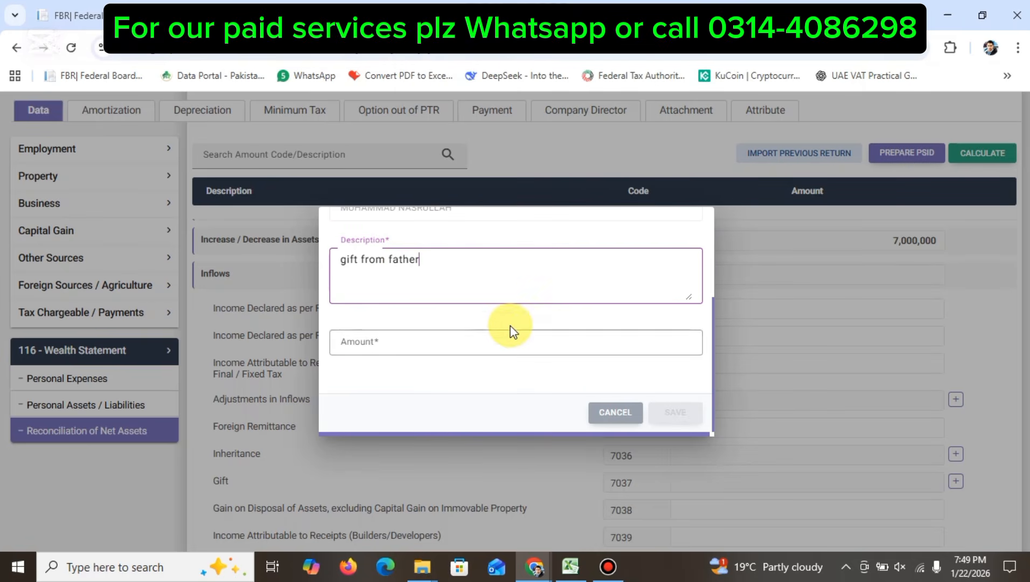
{"action": "left_click", "coordinate": [426, 343]}
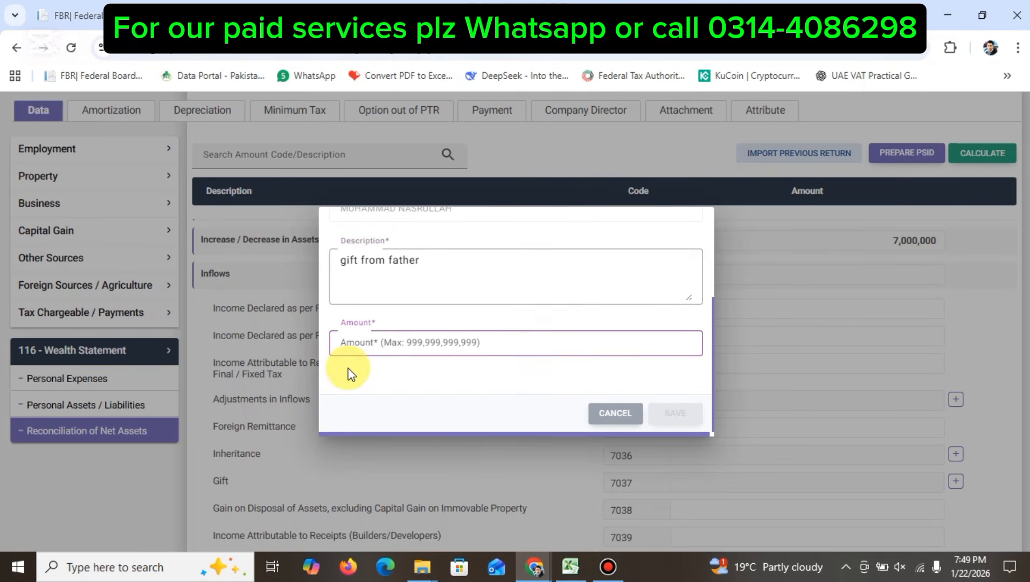
{"action": "type", "text": "7000000"}
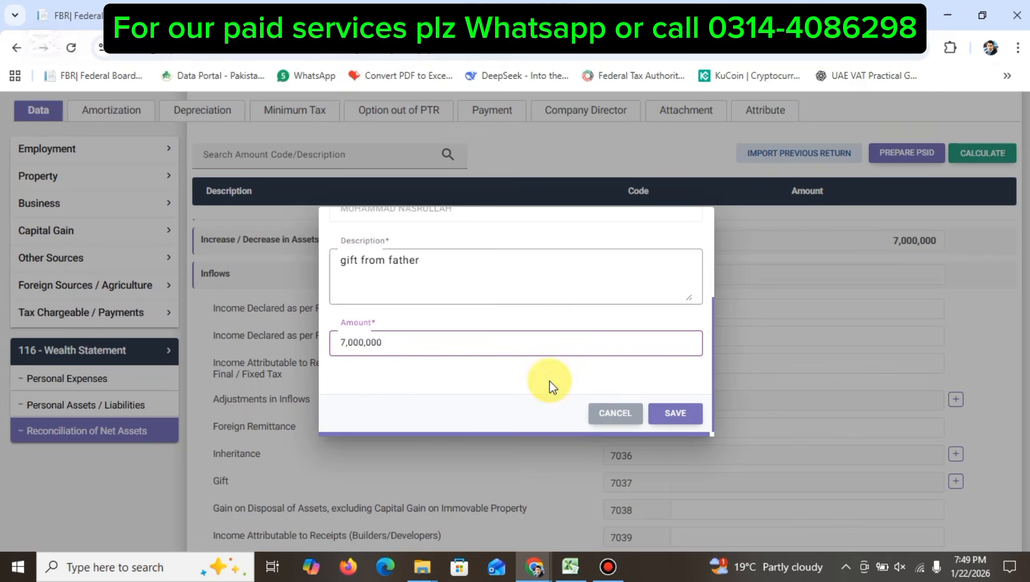
{"action": "left_click", "coordinate": [676, 415]}
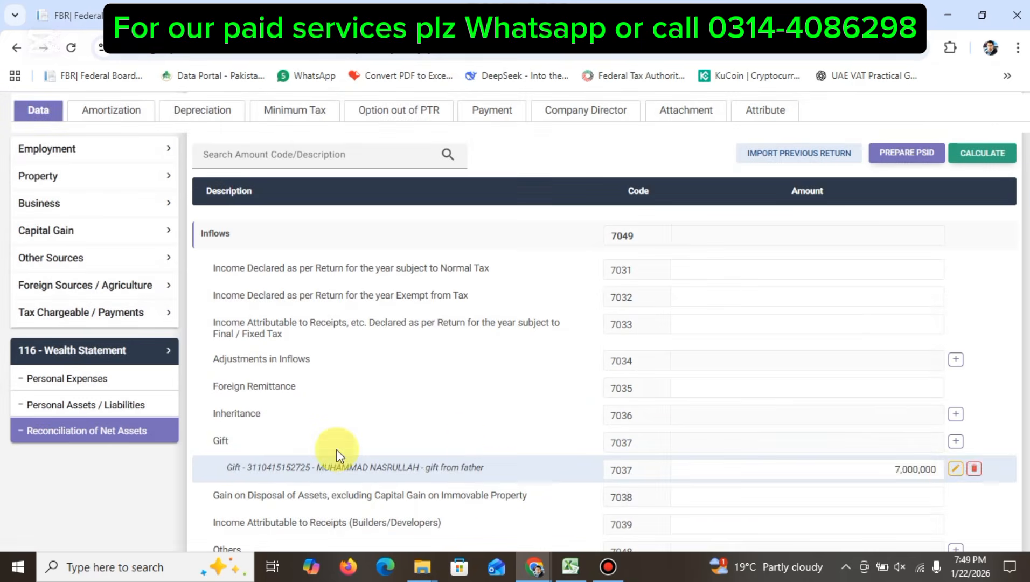
{"action": "scroll", "coordinate": [435, 464], "scroll_direction": "down", "scroll_amount": 5}
Step: Delete the House 5 marla property entry from Personal Assets / Liabilities
{"action": "scroll", "coordinate": [431, 458], "scroll_direction": "up", "scroll_amount": 4}
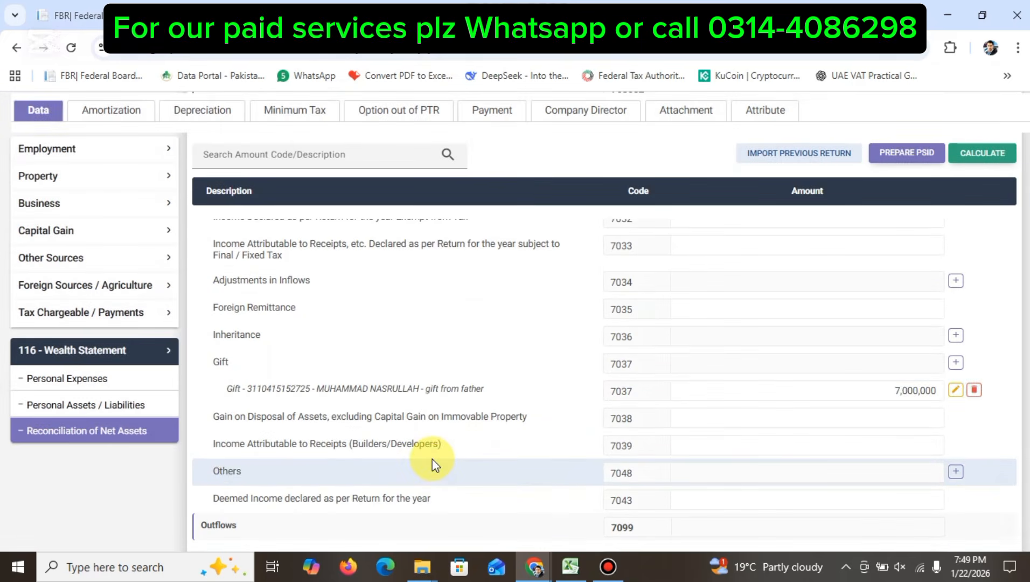
{"action": "left_click", "coordinate": [145, 407]}
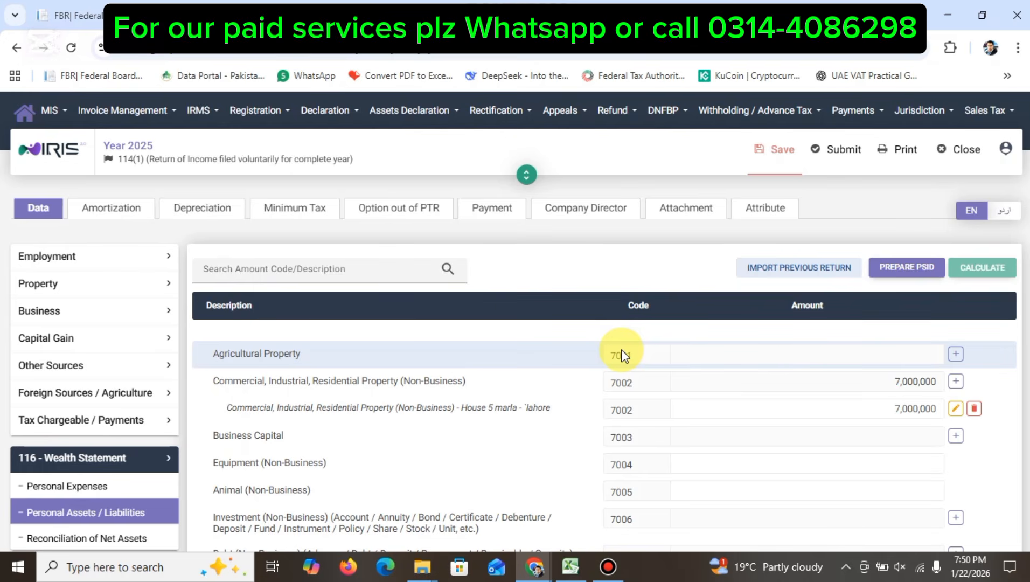
{"action": "scroll", "coordinate": [622, 354], "scroll_direction": "down", "scroll_amount": 2}
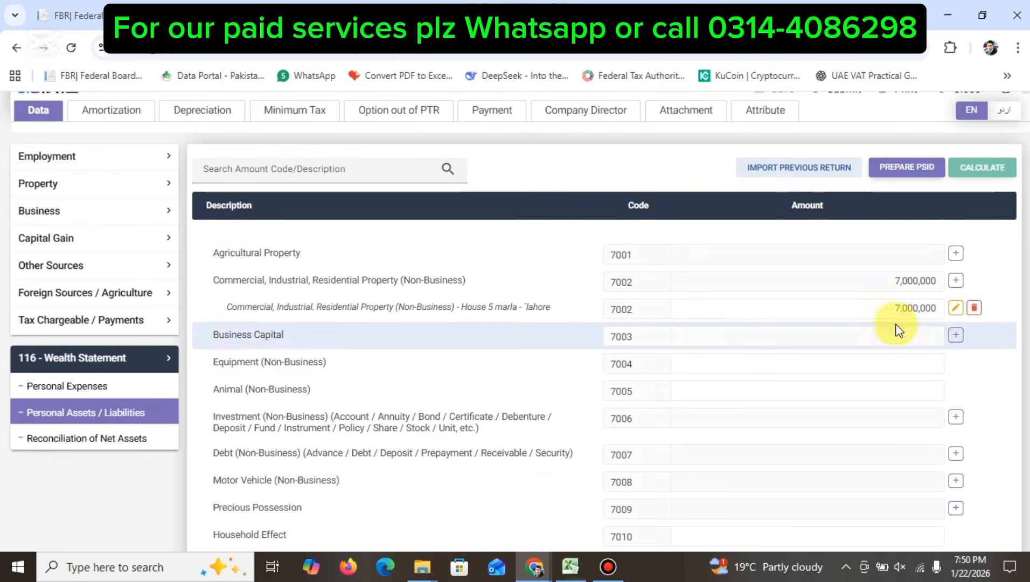
{"action": "left_click", "coordinate": [974, 308]}
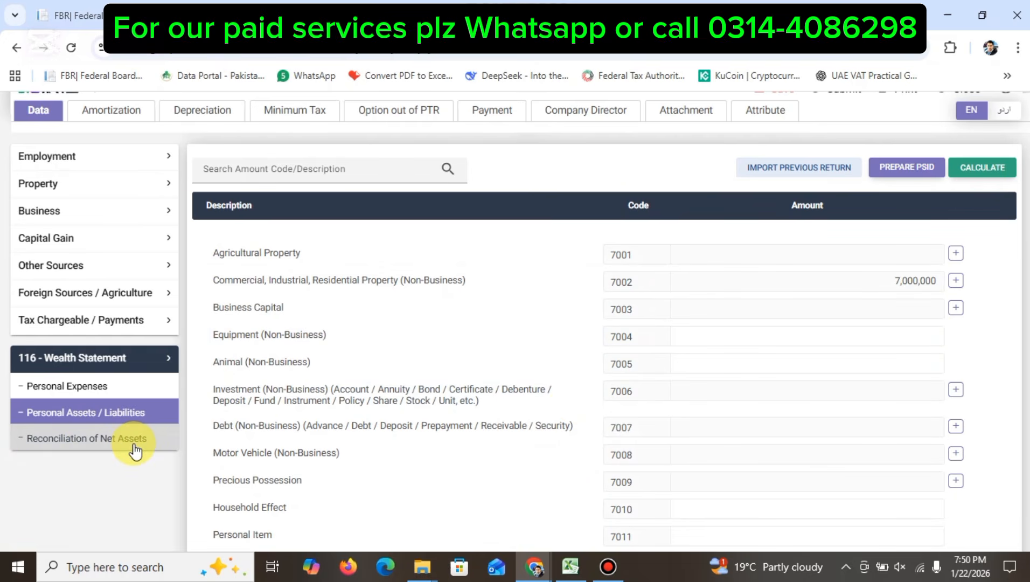
Step: Recalculate the return and review the Gift total in Reconciliation of Net Assets
{"action": "left_click", "coordinate": [974, 171]}
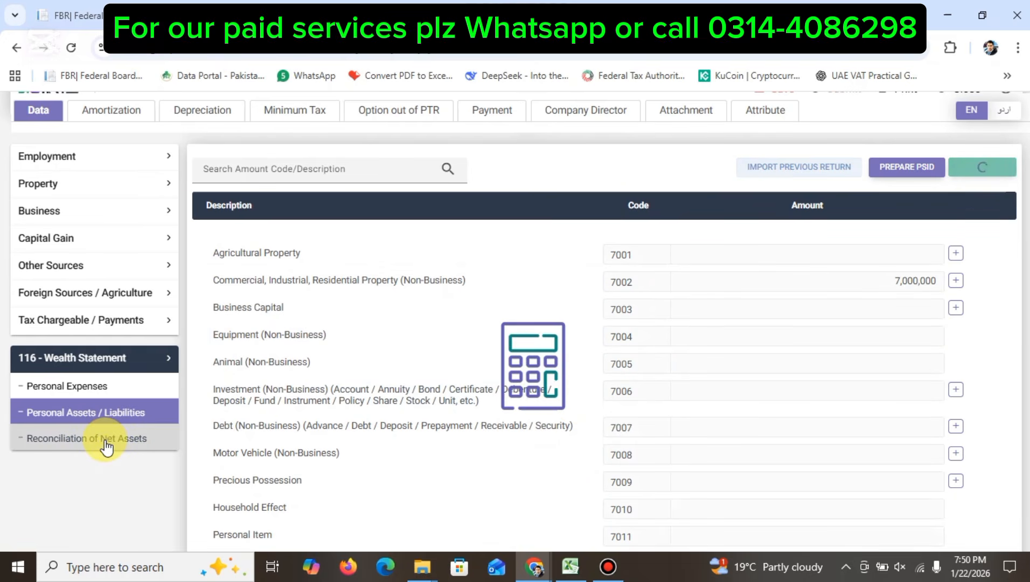
{"action": "left_click", "coordinate": [108, 439]}
{"action": "scroll", "coordinate": [682, 426], "scroll_direction": "down", "scroll_amount": 5}
{"action": "scroll", "coordinate": [683, 426], "scroll_direction": "up", "scroll_amount": 2}
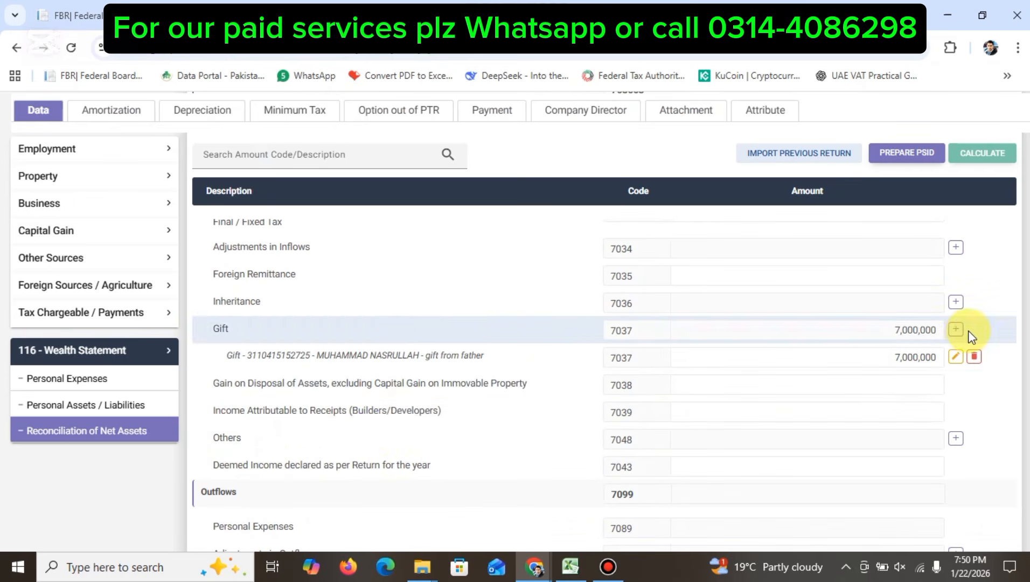
Step: Add a Motor Vehicle (Non-Business) entry with a vehicle number and '.' as contents
{"action": "left_click", "coordinate": [97, 405]}
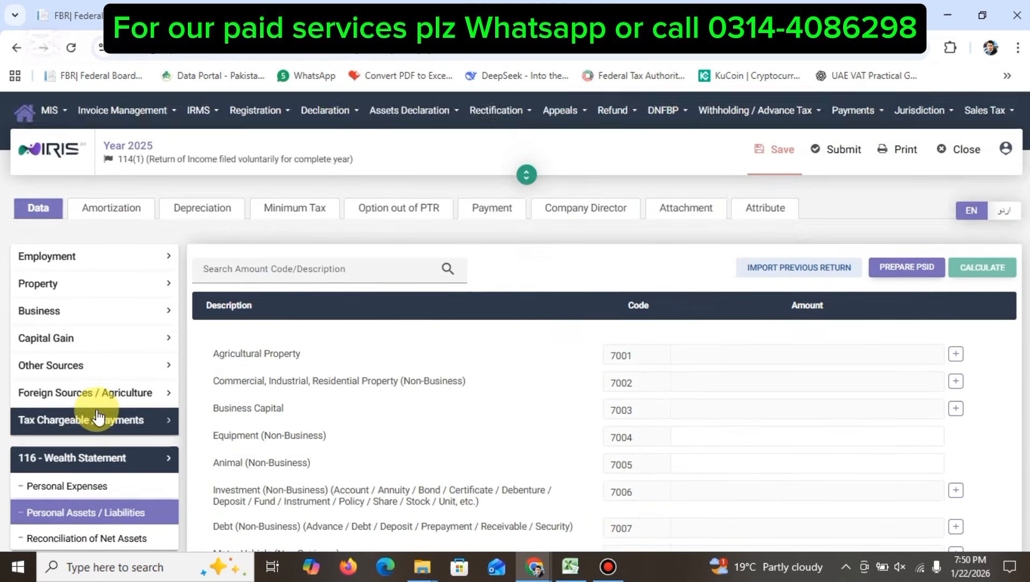
{"action": "scroll", "coordinate": [97, 415], "scroll_direction": "down", "scroll_amount": 5}
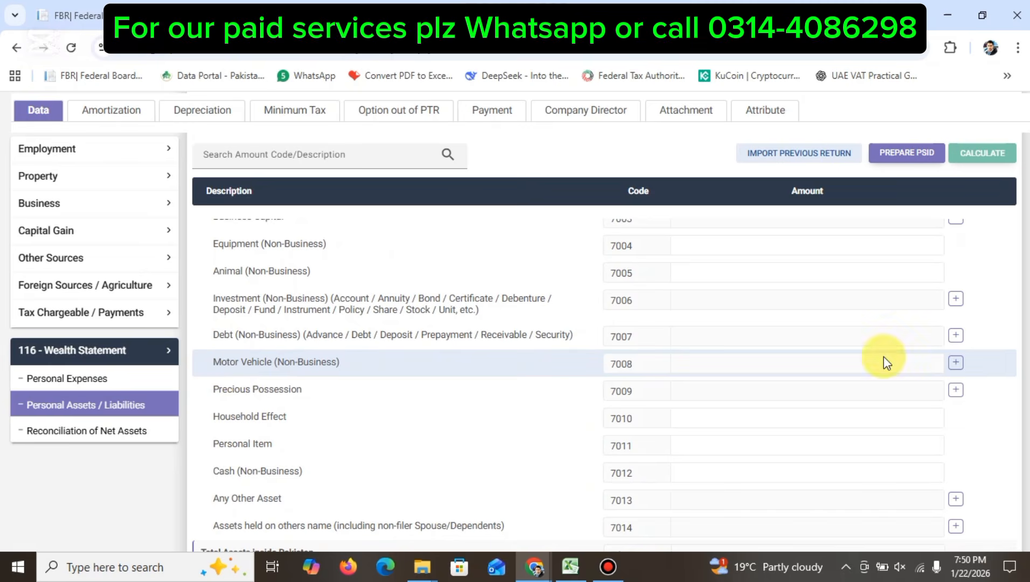
{"action": "left_click", "coordinate": [955, 362]}
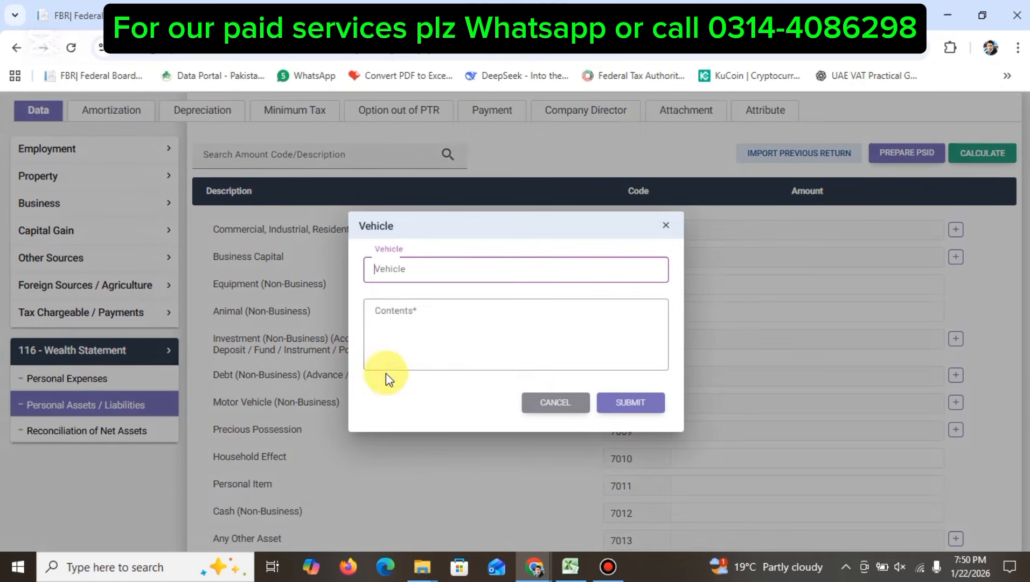
{"action": "left_click", "coordinate": [406, 272]}
{"action": "type", "text": "2222222222"}
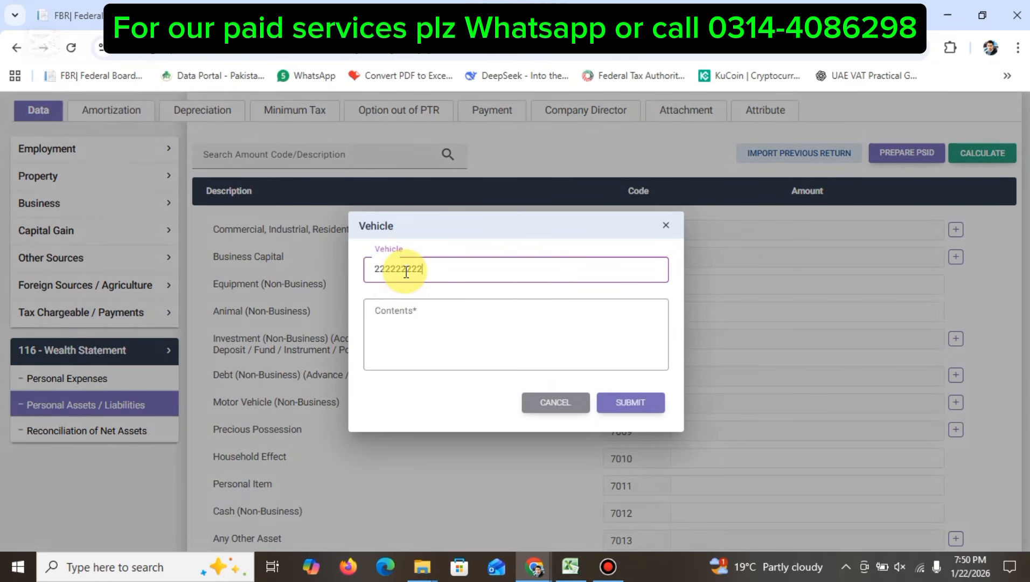
{"action": "left_click", "coordinate": [415, 316]}
{"action": "type", "text": "."}
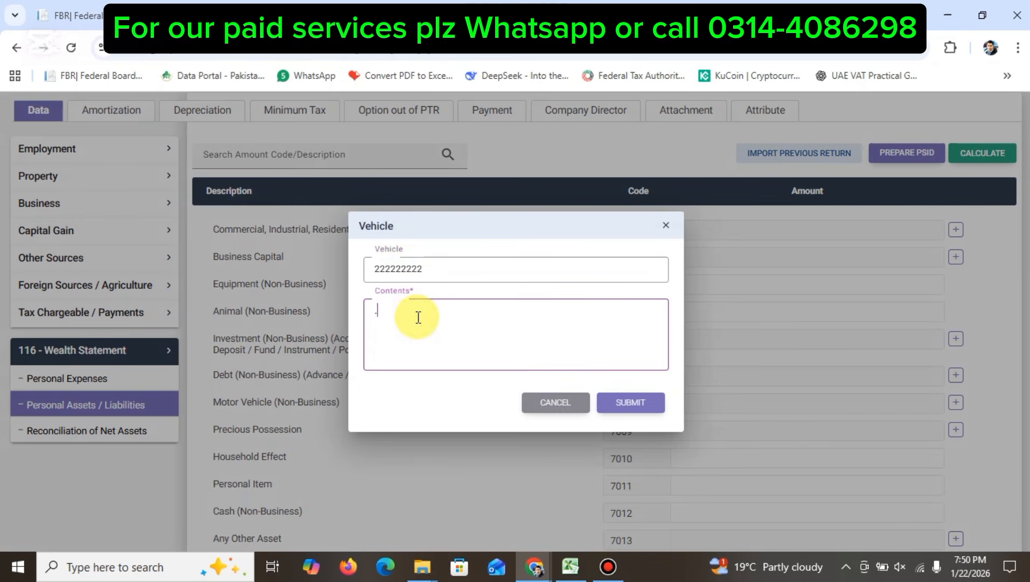
{"action": "left_click", "coordinate": [609, 399]}
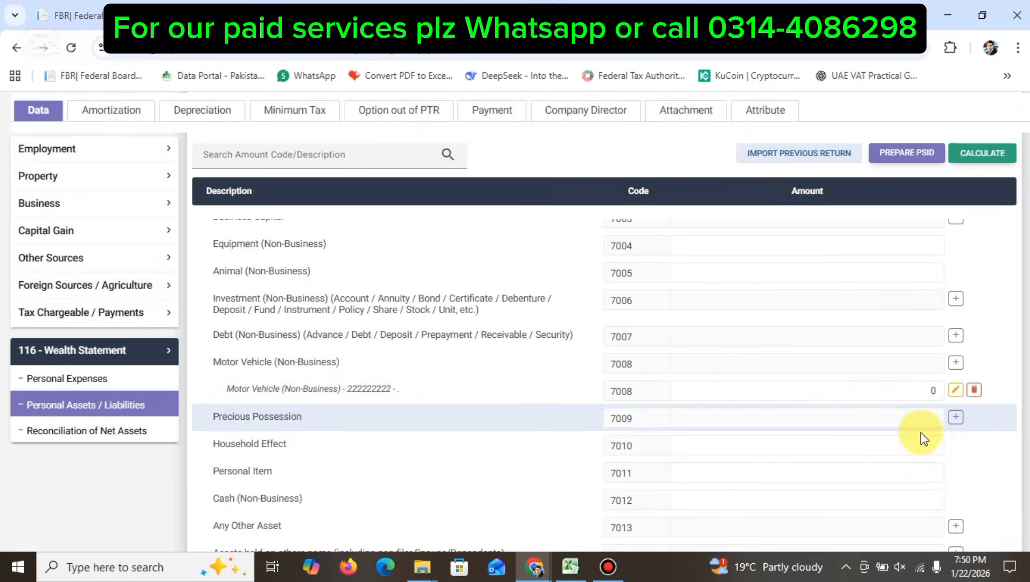
Step: Value the motor vehicle at 7,000,000 and recalculate the totals
{"action": "left_click", "coordinate": [830, 385]}
{"action": "type", "text": "7,000,000"}
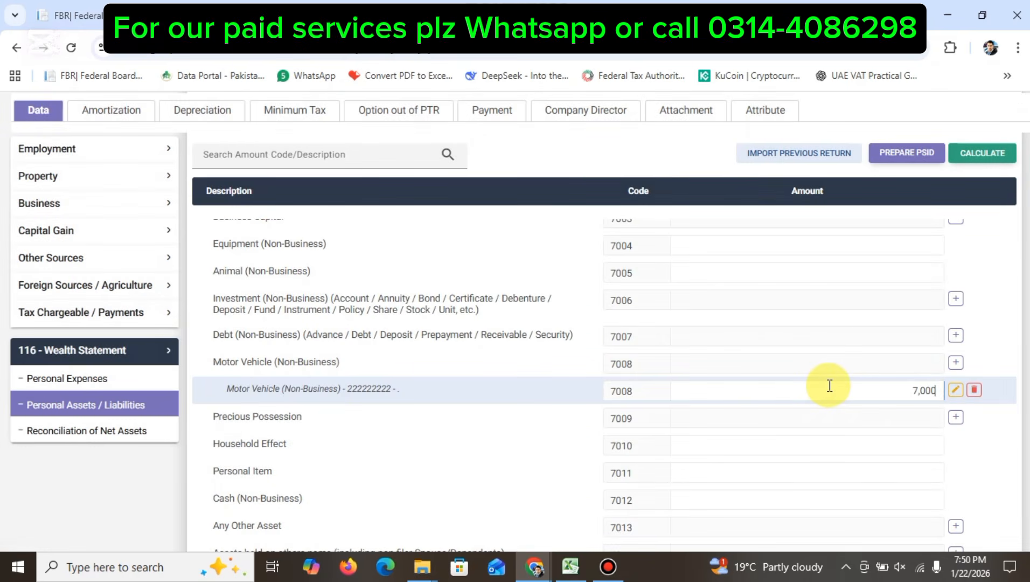
{"action": "left_click", "coordinate": [977, 144]}
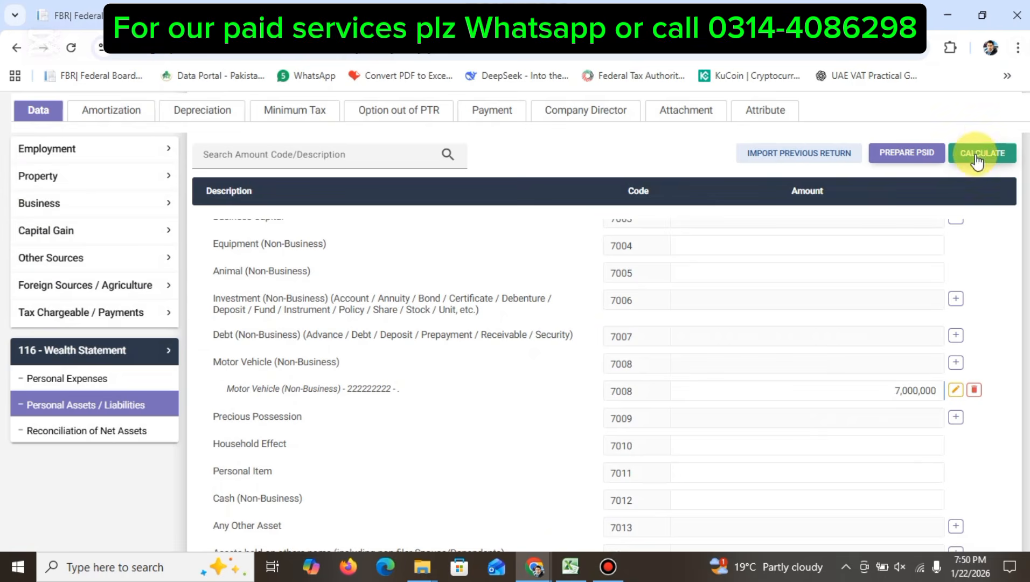
Step: Open the 7,000,000 Gift entry in the reconciliation and close it without changes
{"action": "left_click", "coordinate": [52, 430]}
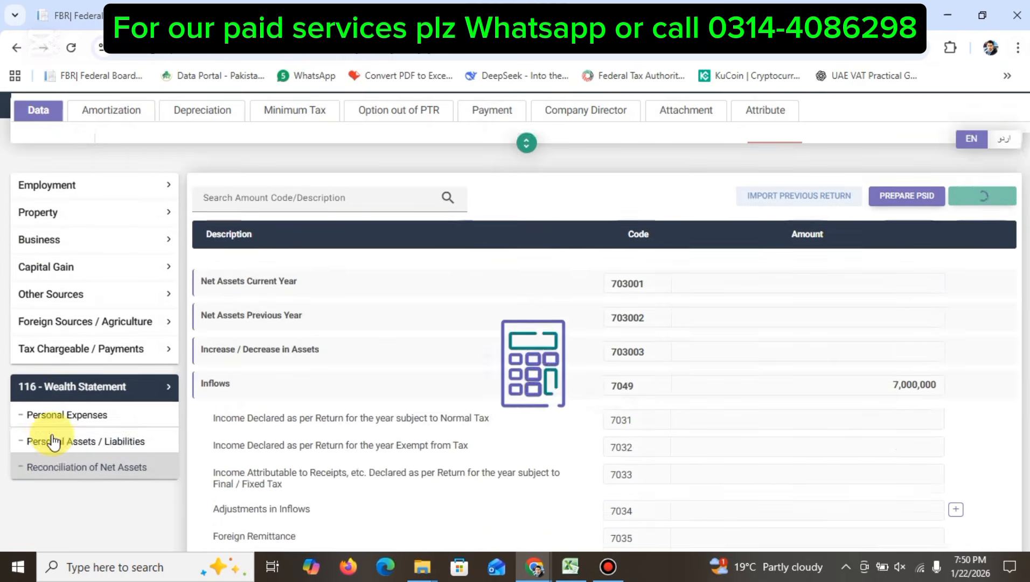
{"action": "scroll", "coordinate": [53, 441], "scroll_direction": "down", "scroll_amount": 4}
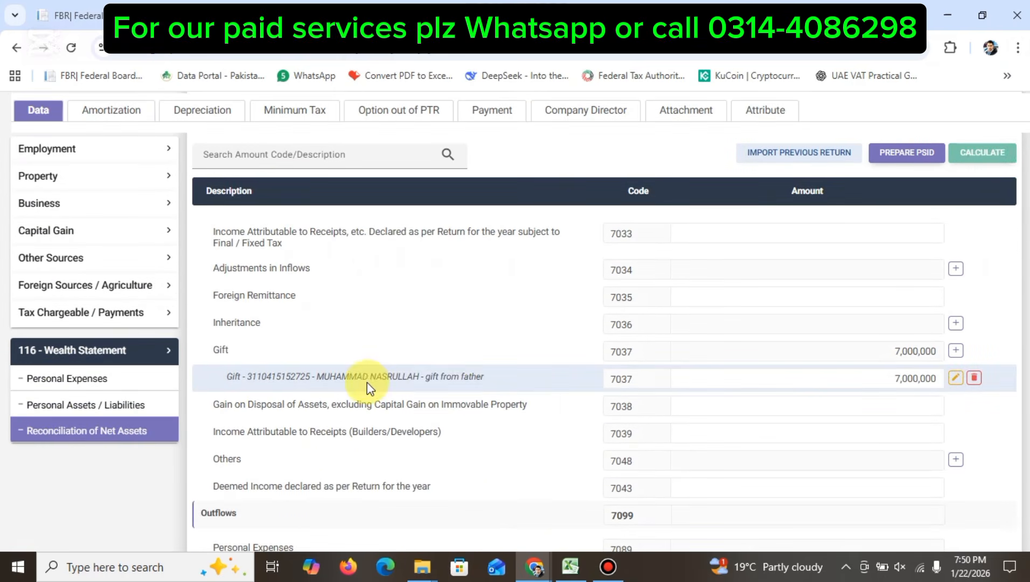
{"action": "left_click", "coordinate": [955, 377]}
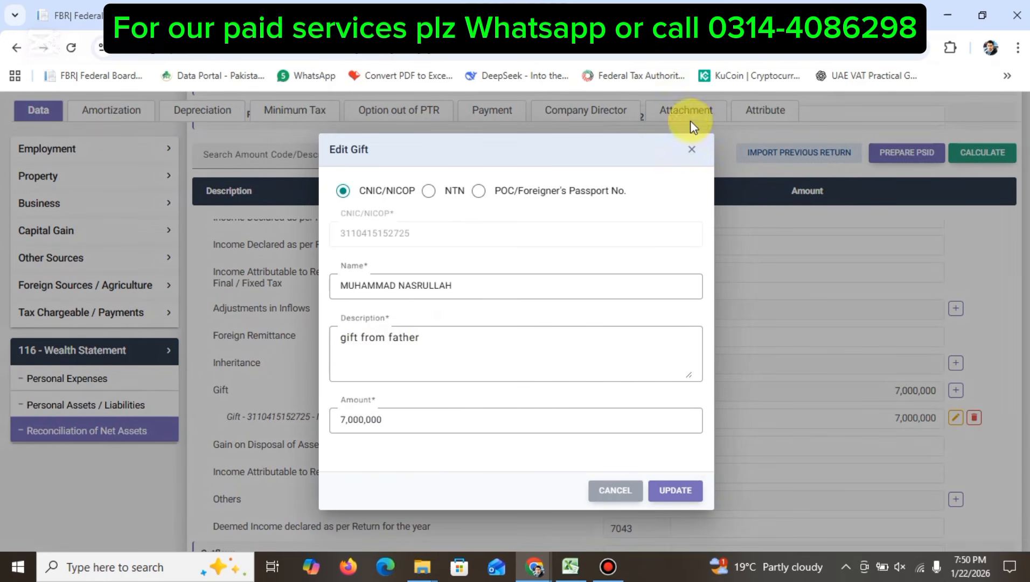
{"action": "left_click", "coordinate": [691, 155]}
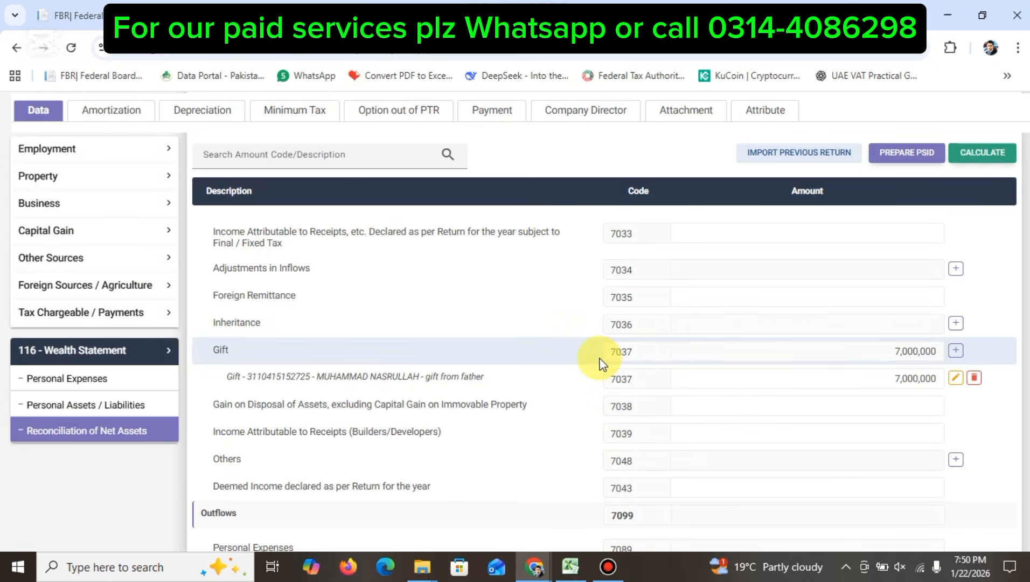
Step: Return to the Personal Assets / Liabilities list
{"action": "left_click", "coordinate": [28, 428]}
{"action": "left_click", "coordinate": [49, 412]}
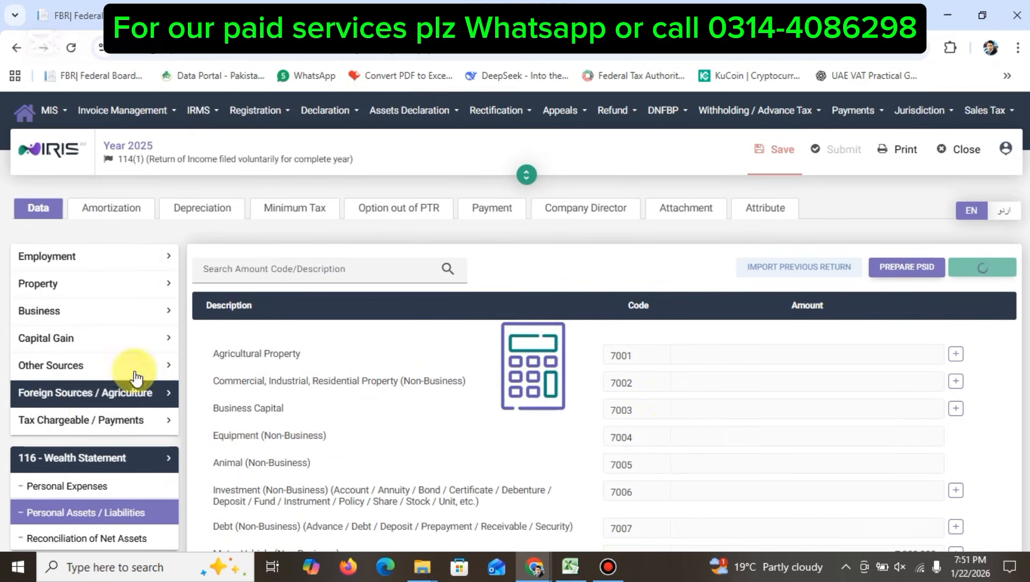
{"action": "scroll", "coordinate": [664, 432], "scroll_direction": "down", "scroll_amount": 4}
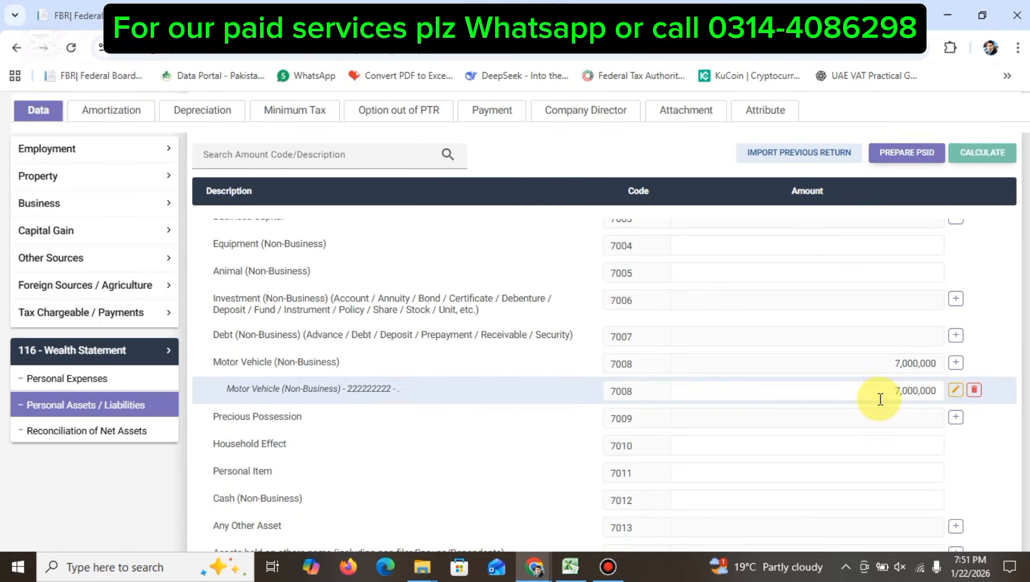
{"action": "scroll", "coordinate": [795, 374], "scroll_direction": "up", "scroll_amount": 3}
{"action": "scroll", "coordinate": [796, 374], "scroll_direction": "up", "scroll_amount": 1}
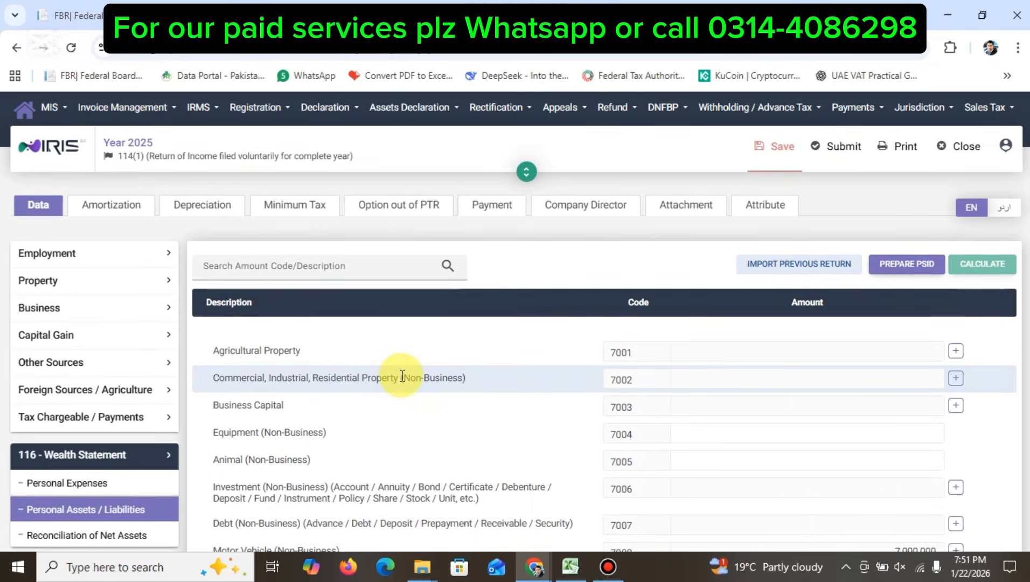
{"action": "scroll", "coordinate": [402, 375], "scroll_direction": "down", "scroll_amount": 4}
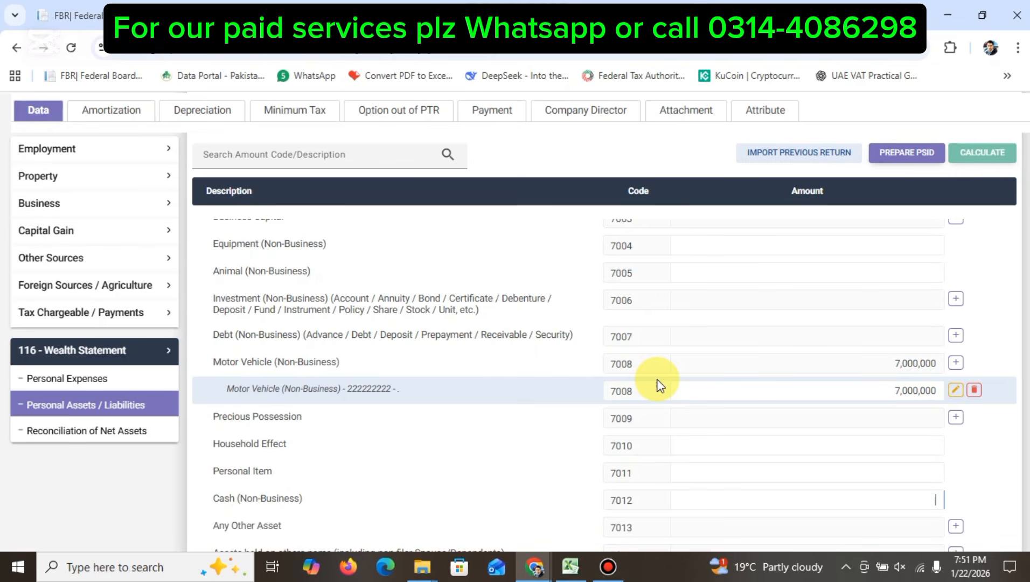
{"action": "scroll", "coordinate": [660, 385], "scroll_direction": "up", "scroll_amount": 3}
{"action": "scroll", "coordinate": [660, 385], "scroll_direction": "down", "scroll_amount": 5}
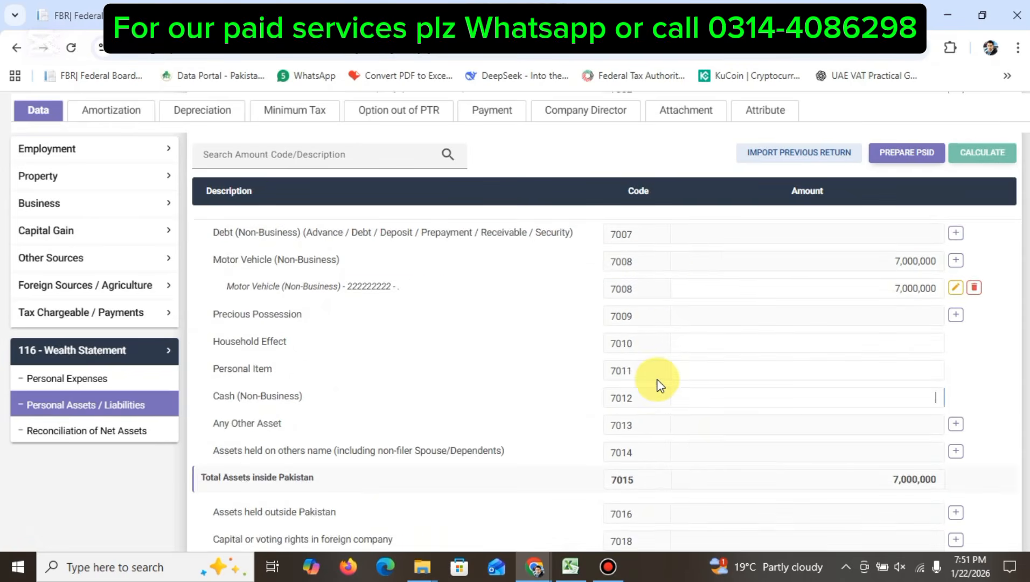
{"action": "scroll", "coordinate": [660, 385], "scroll_direction": "up", "scroll_amount": 2}
{"action": "scroll", "coordinate": [659, 385], "scroll_direction": "down", "scroll_amount": 1}
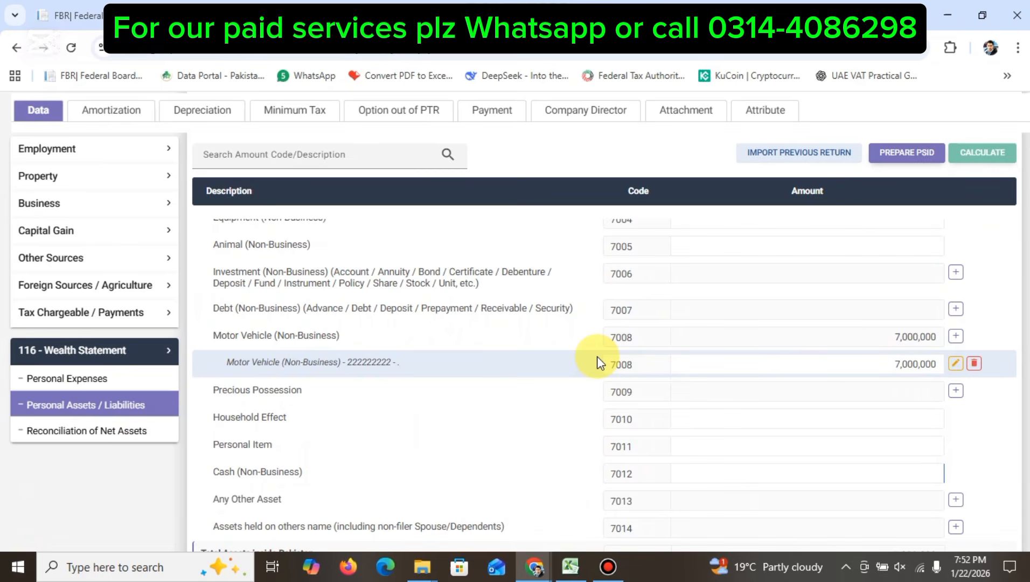
{"action": "scroll", "coordinate": [596, 357], "scroll_direction": "up", "scroll_amount": 4}
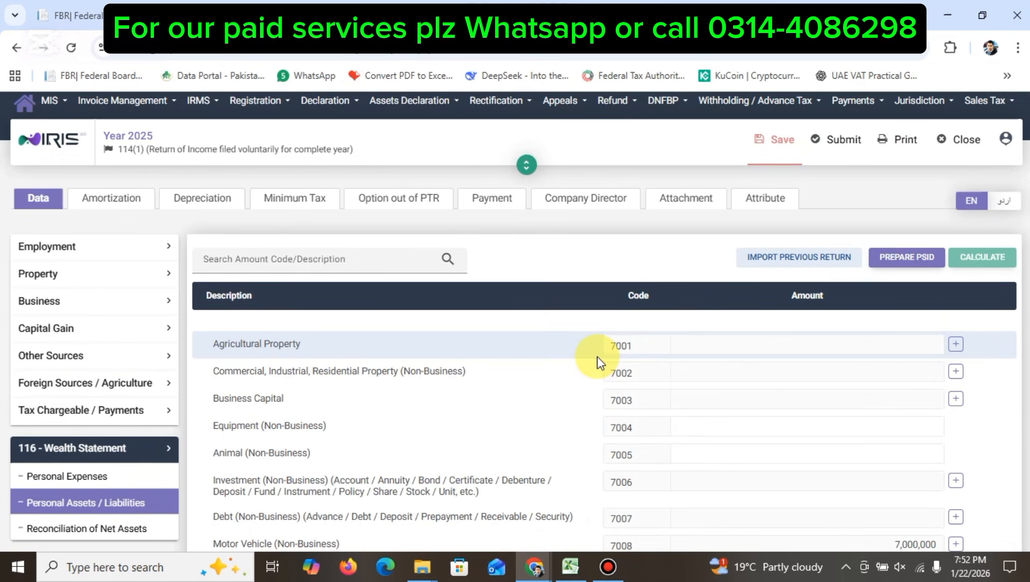